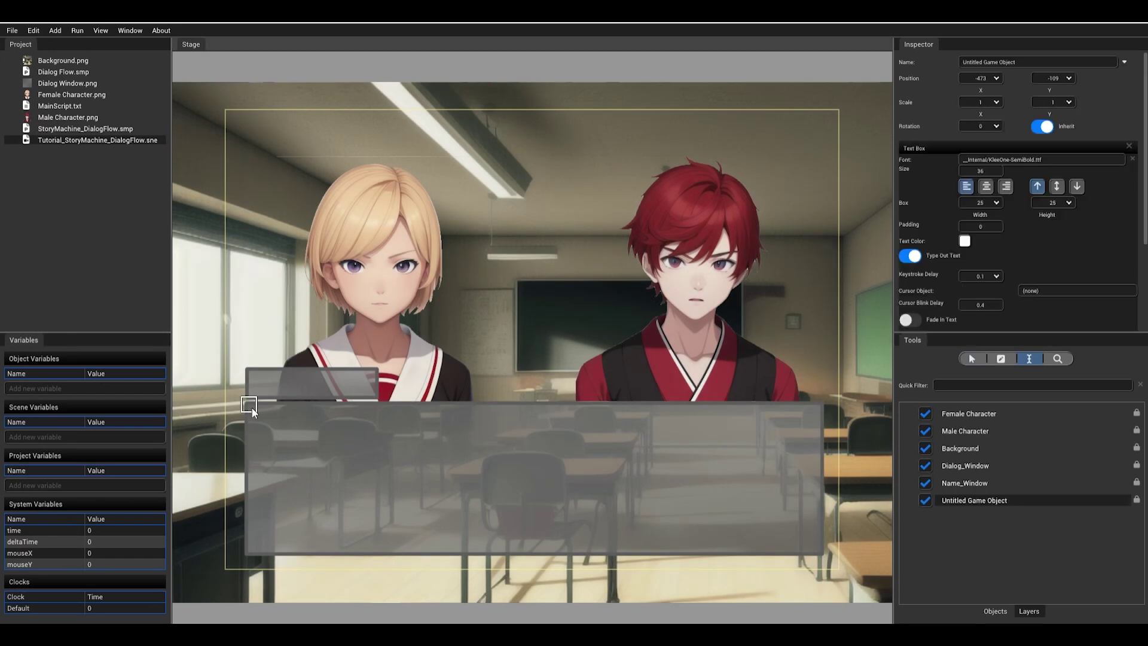
# - Draw a text box over the small name window above the dialog window
pyautogui.click(1030, 358)
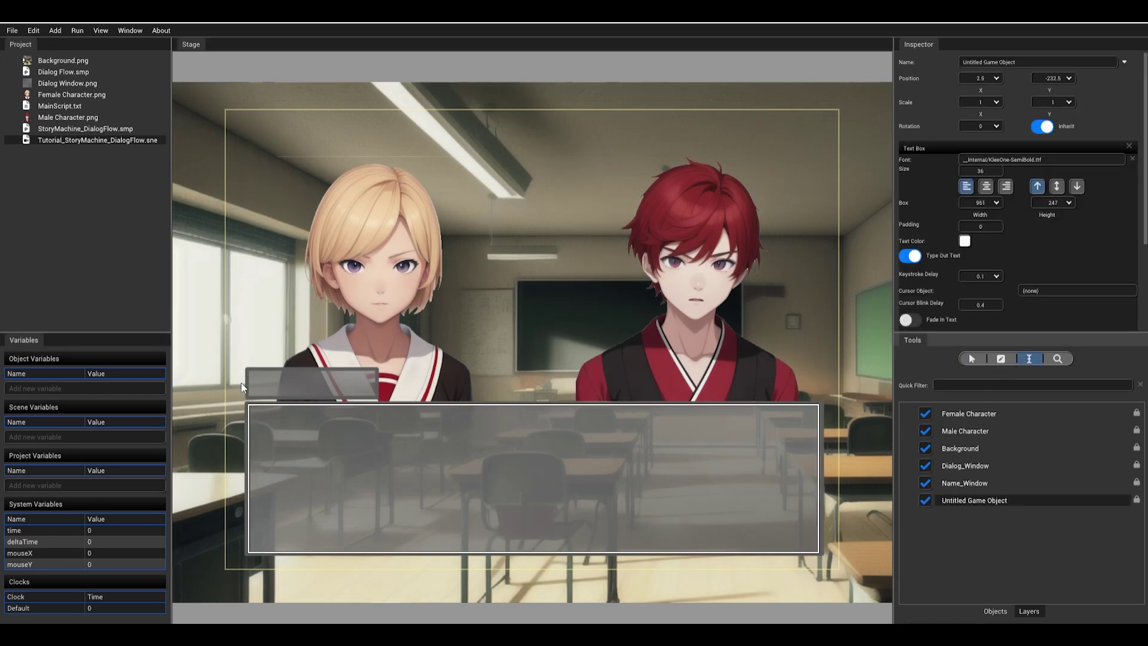
pyautogui.moveTo(249, 370); pyautogui.dragTo(371, 395)
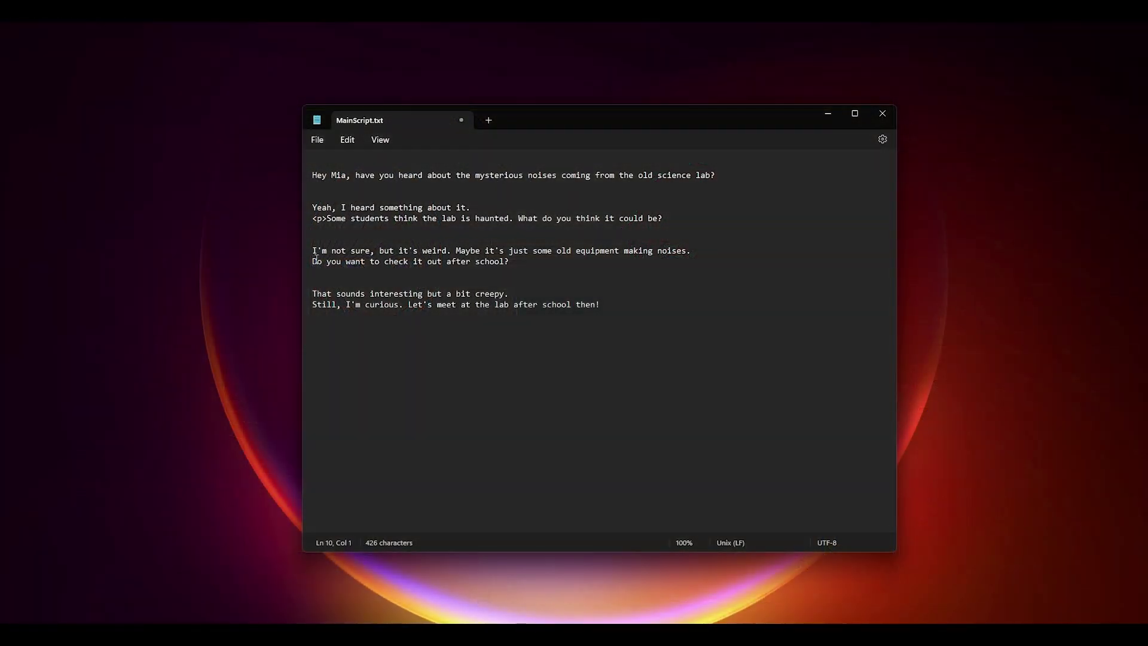
# - In Notepad, insert <p> before "Do you want to check it out" and "Still, I'm curious" in MainScript.txt
pyautogui.write('<p>')
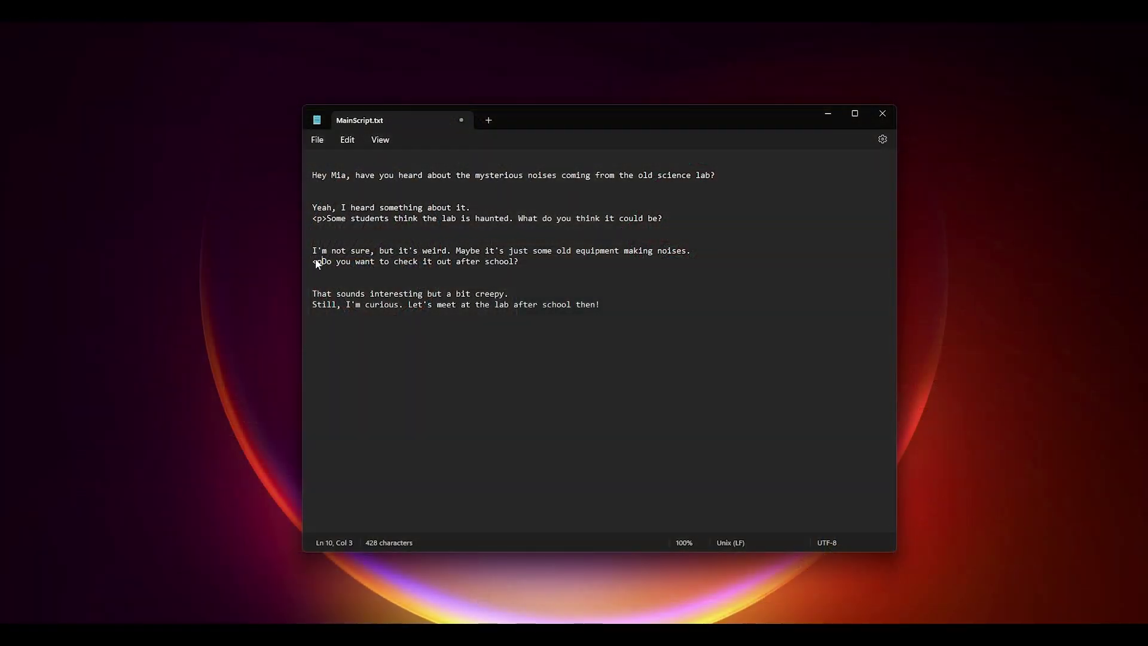
pyautogui.click(313, 304)
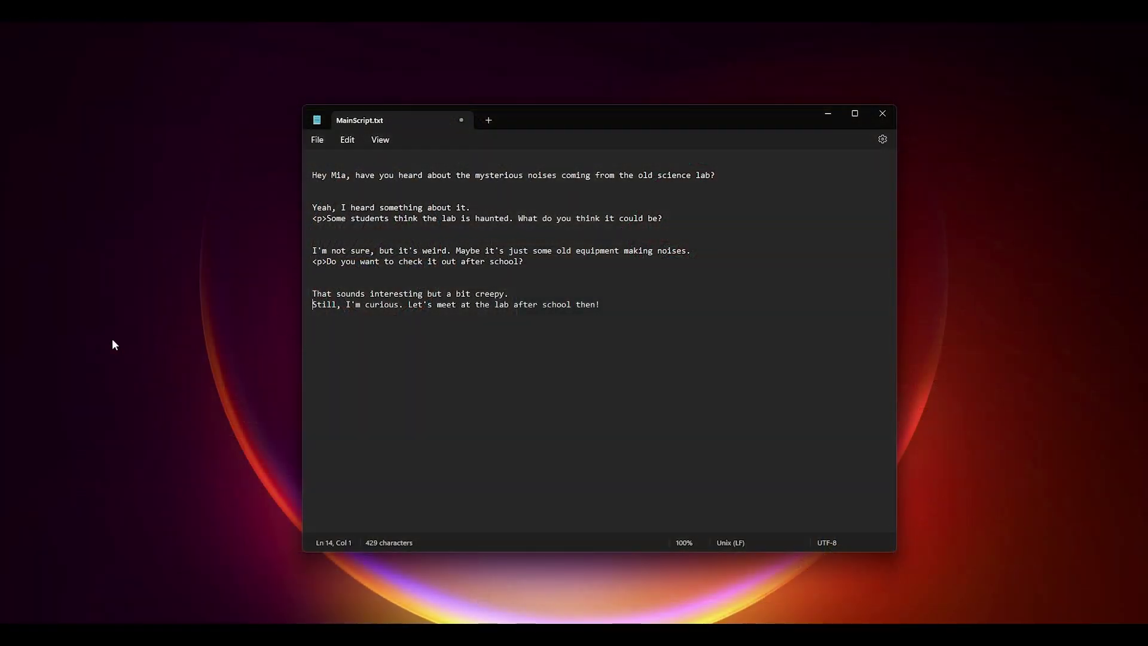
pyautogui.write('<p>')
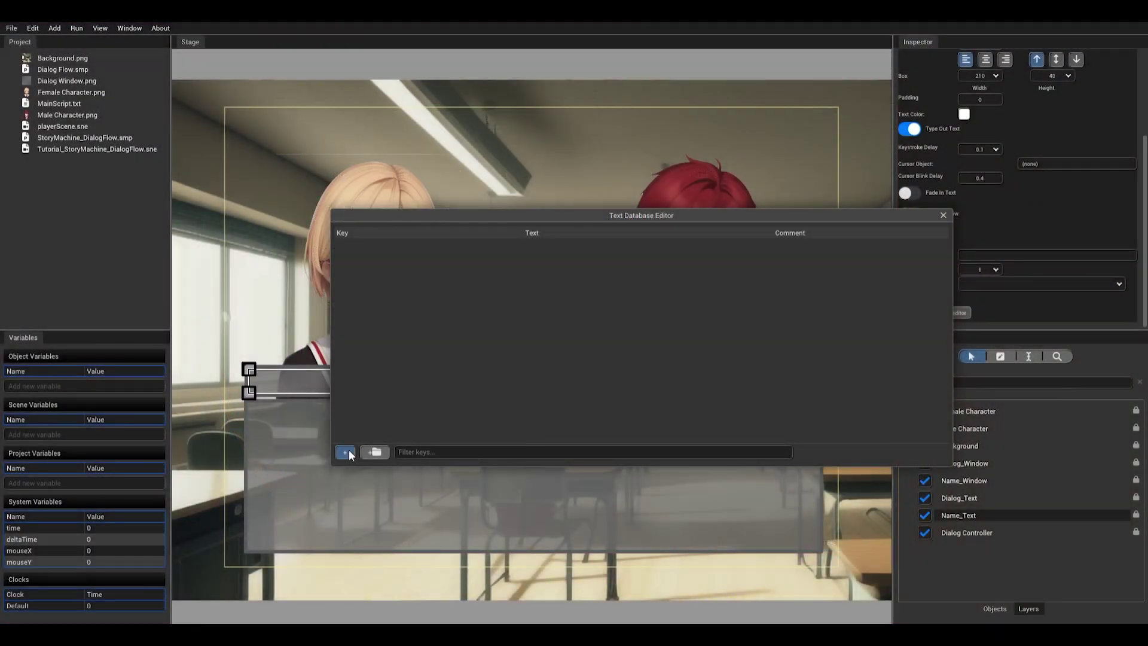
# - In StoryMachine, add two new keys to the text database
pyautogui.click(350, 451)
pyautogui.click(349, 452)
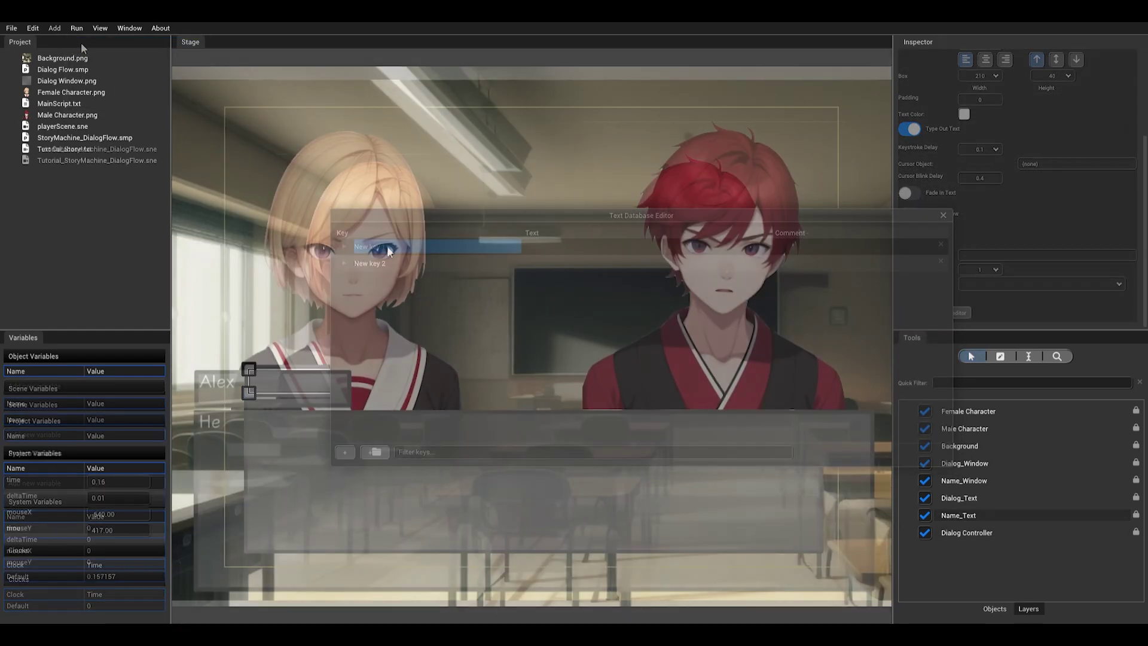
# - Advance the dialog in the running scene to preview the spoken lines
pyautogui.click(219, 323)
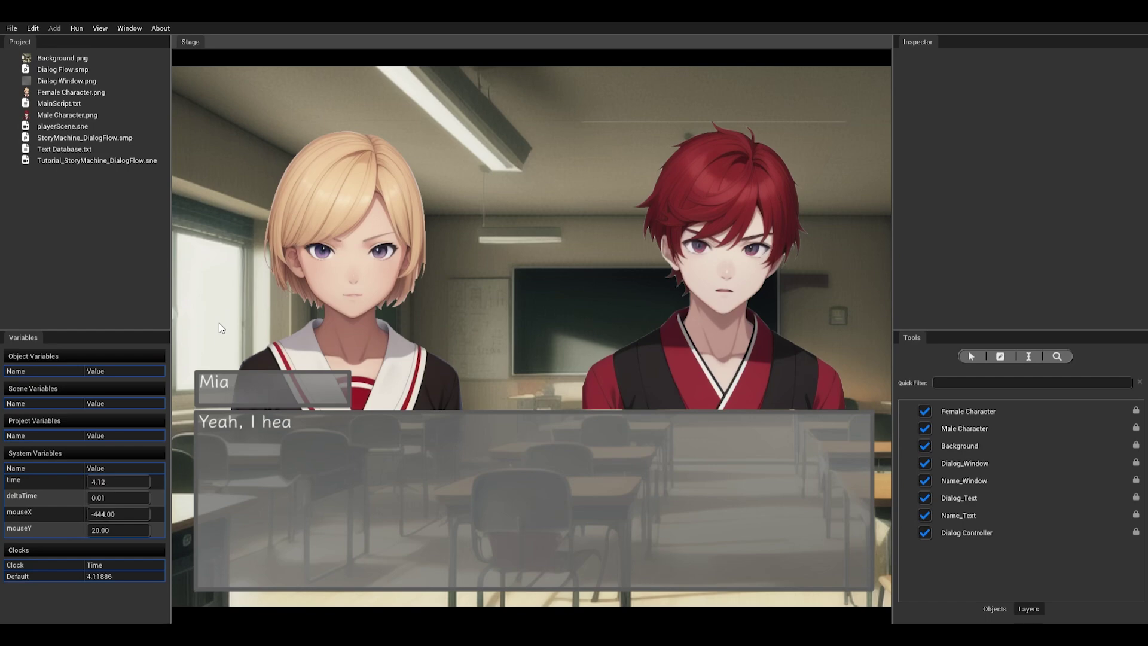
pyautogui.click(219, 327)
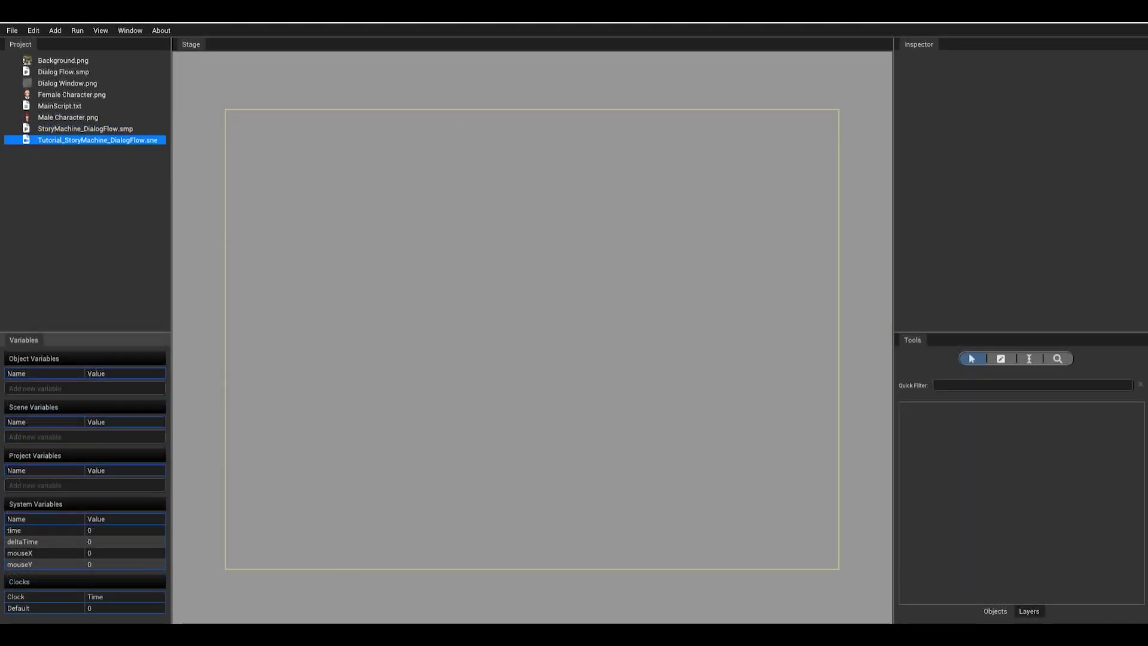
# - Open the scene Tutorial_StoryMachine_DialogFlow.sne and draw a text box about 951 by 247 over the dialog window
pyautogui.doubleClick(30, 138)
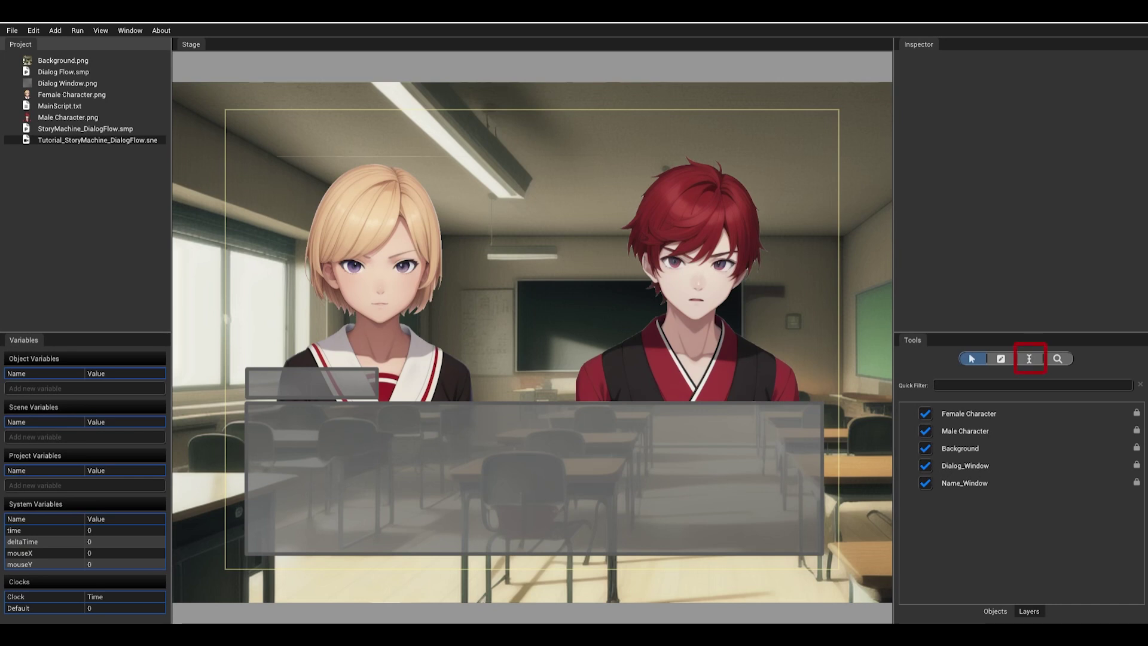
pyautogui.click(1029, 359)
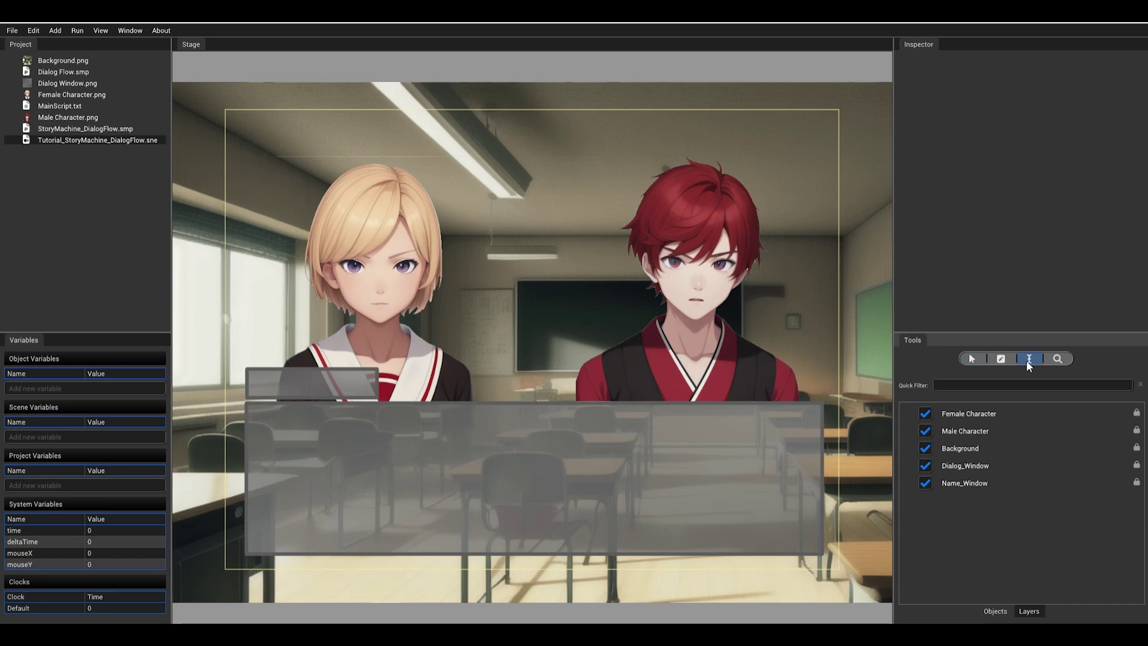
pyautogui.moveTo(249, 404); pyautogui.dragTo(820, 556)
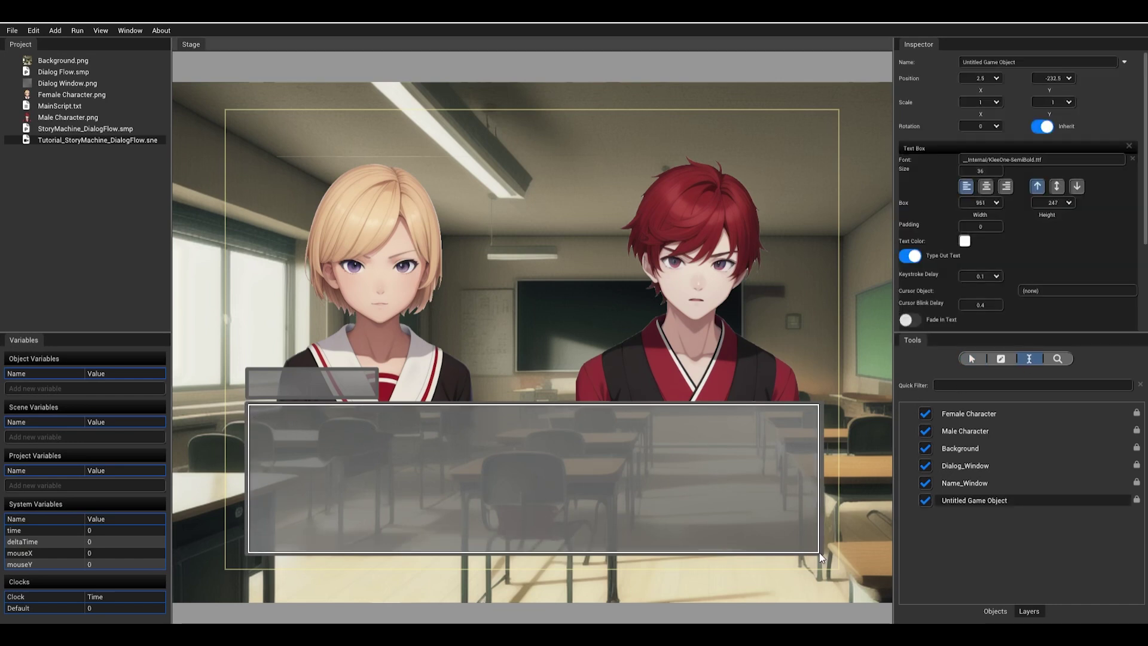
# - Draw a text box about 210 by 43 over the name window and name it Name_Text
pyautogui.click(1030, 359)
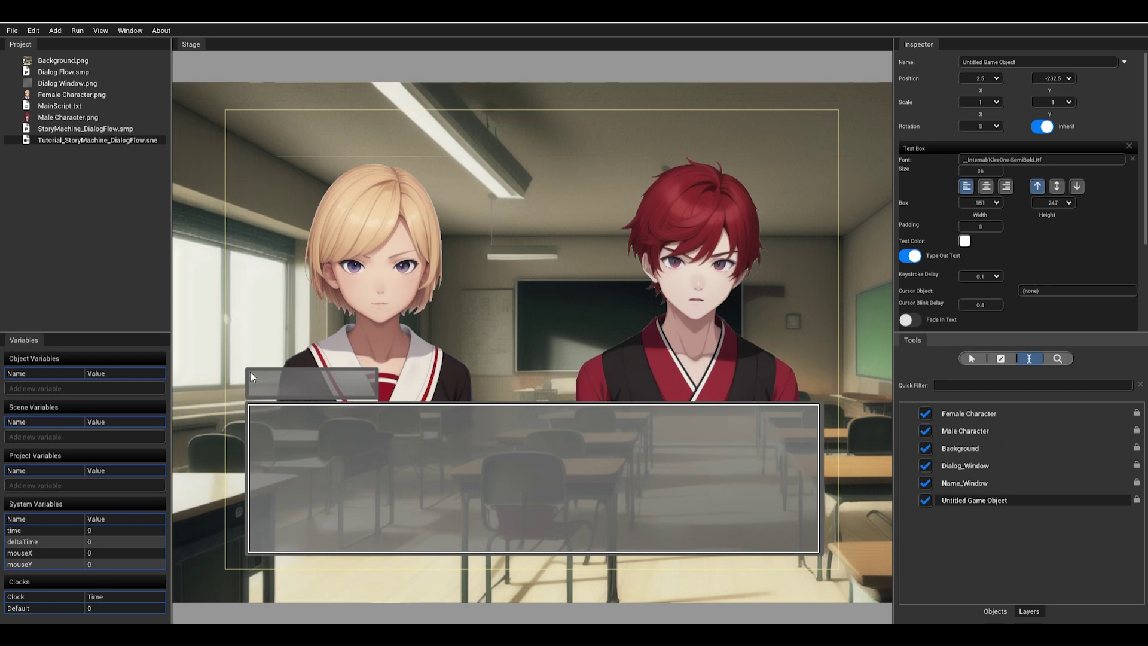
pyautogui.moveTo(250, 370); pyautogui.dragTo(377, 398)
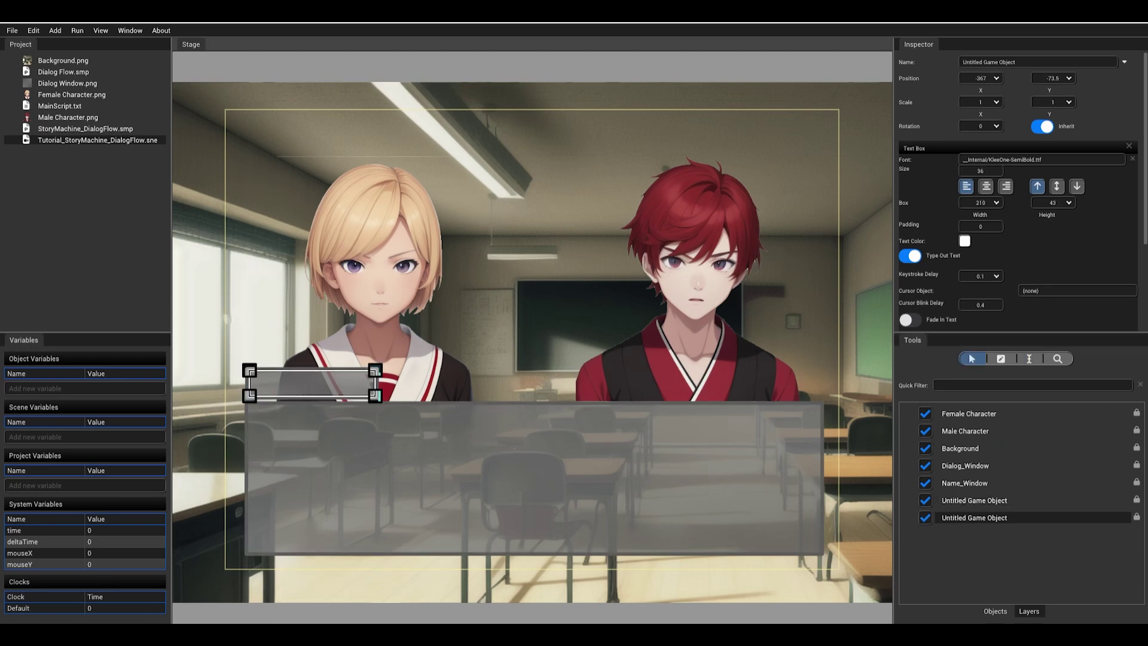
pyautogui.doubleClick(985, 519)
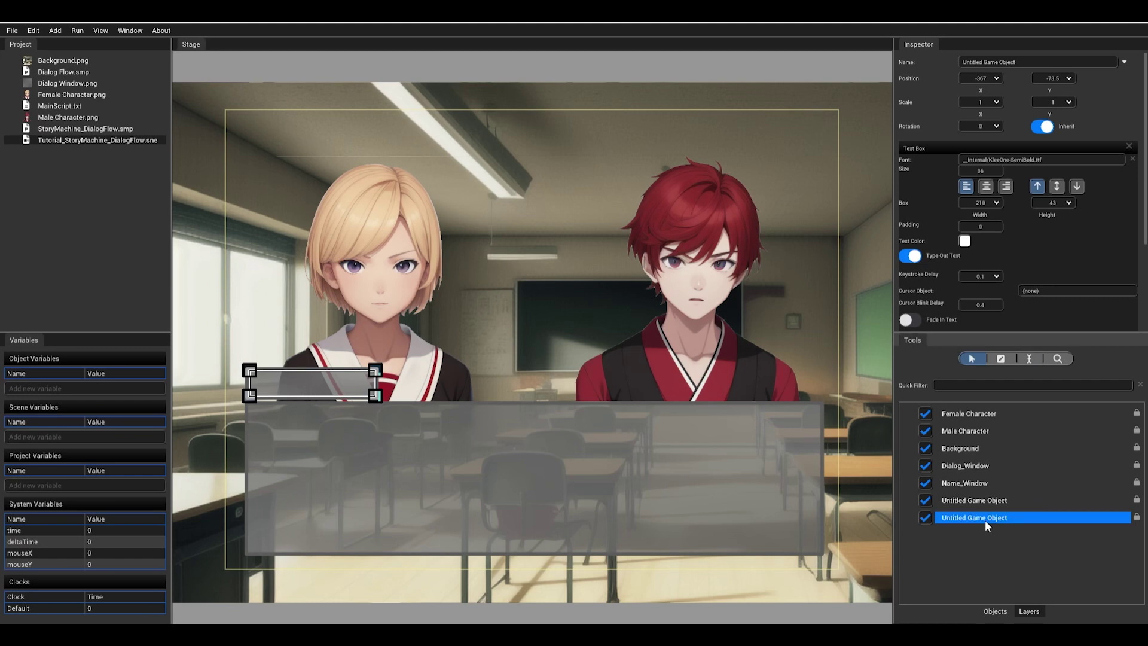
pyautogui.write('Na')
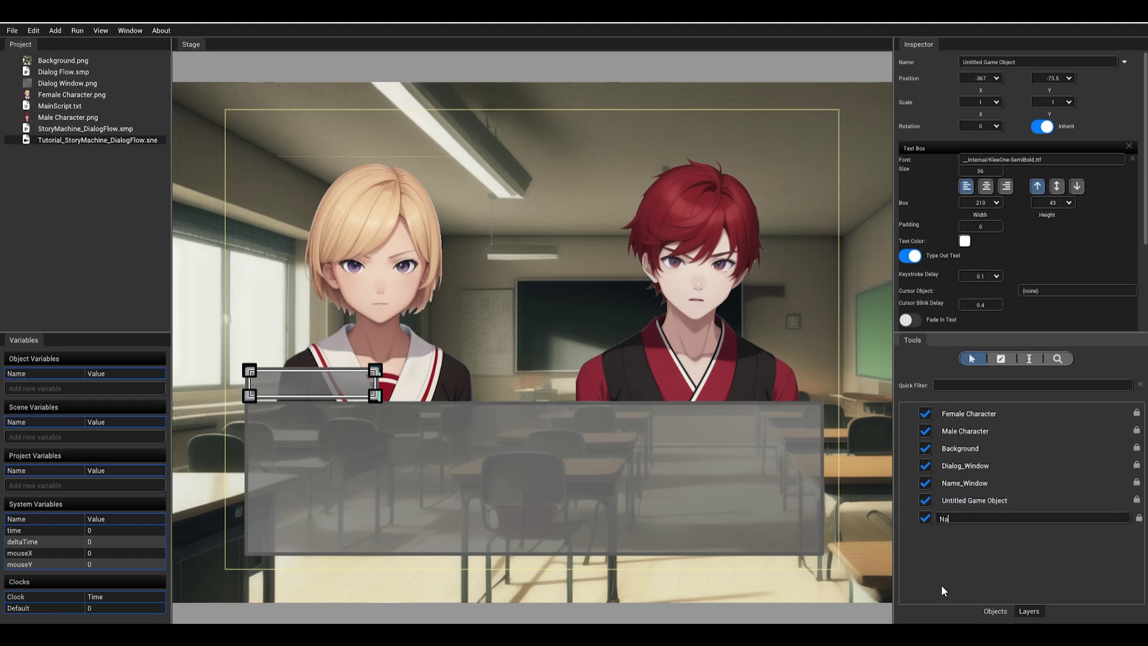
pyautogui.write('me_Text')
pyautogui.press('Return')
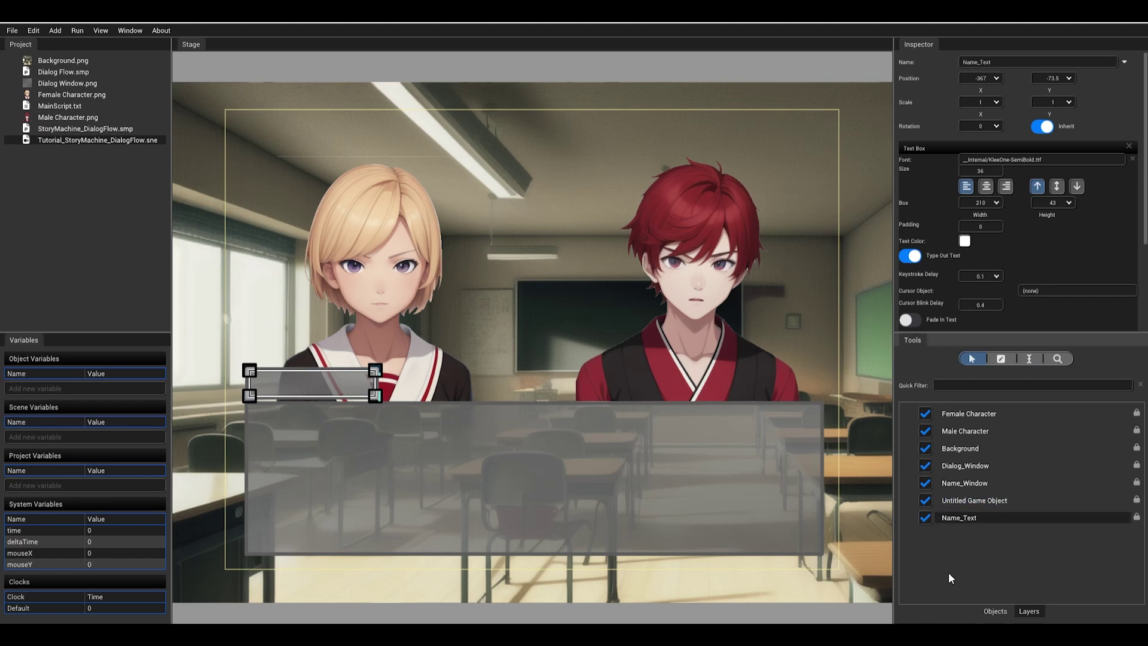
# - Rename the large text box object over the dialog window as Dialog_Text and deselect it
pyautogui.click(974, 502)
pyautogui.doubleClick(977, 499)
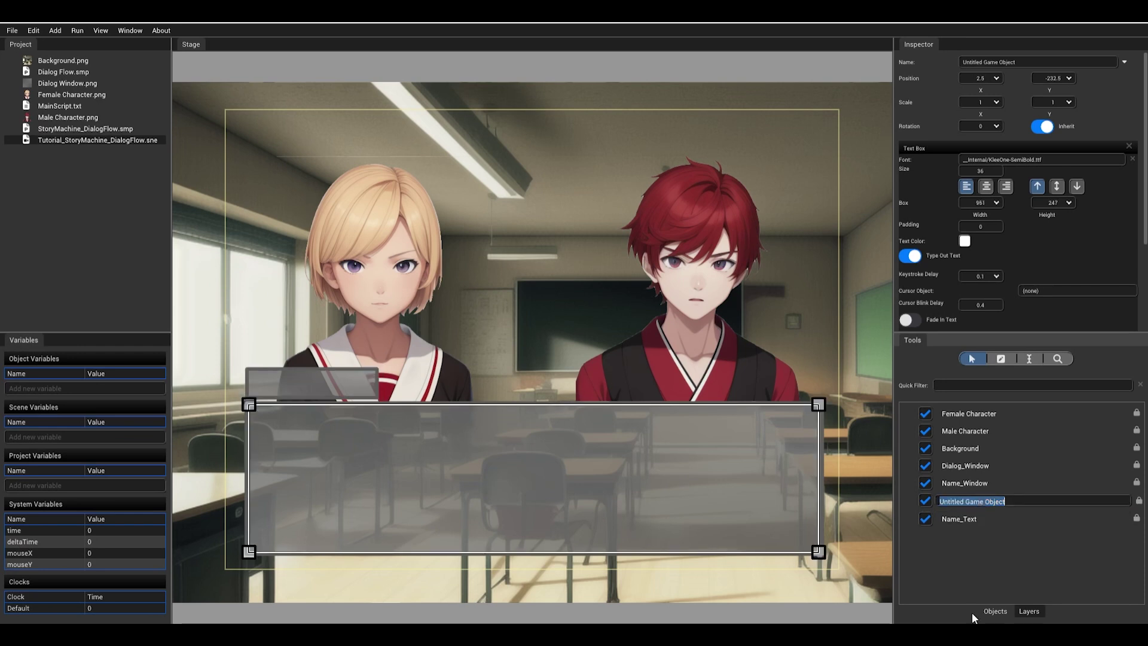
pyautogui.write('Dialog_Text')
pyautogui.press('Return')
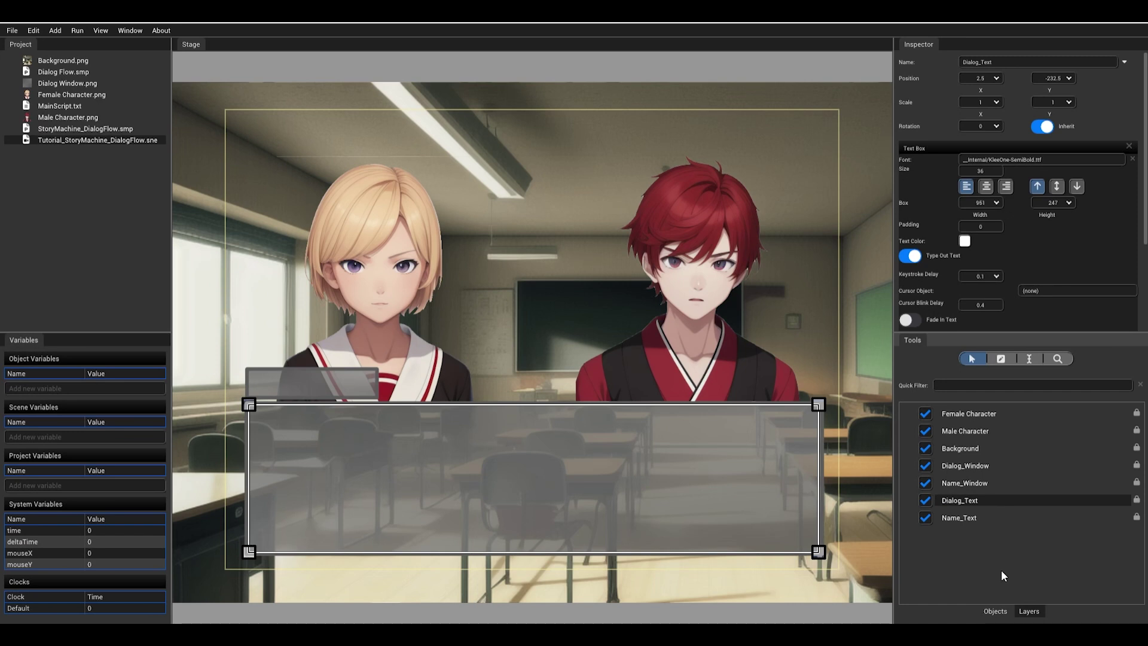
pyautogui.click(757, 611)
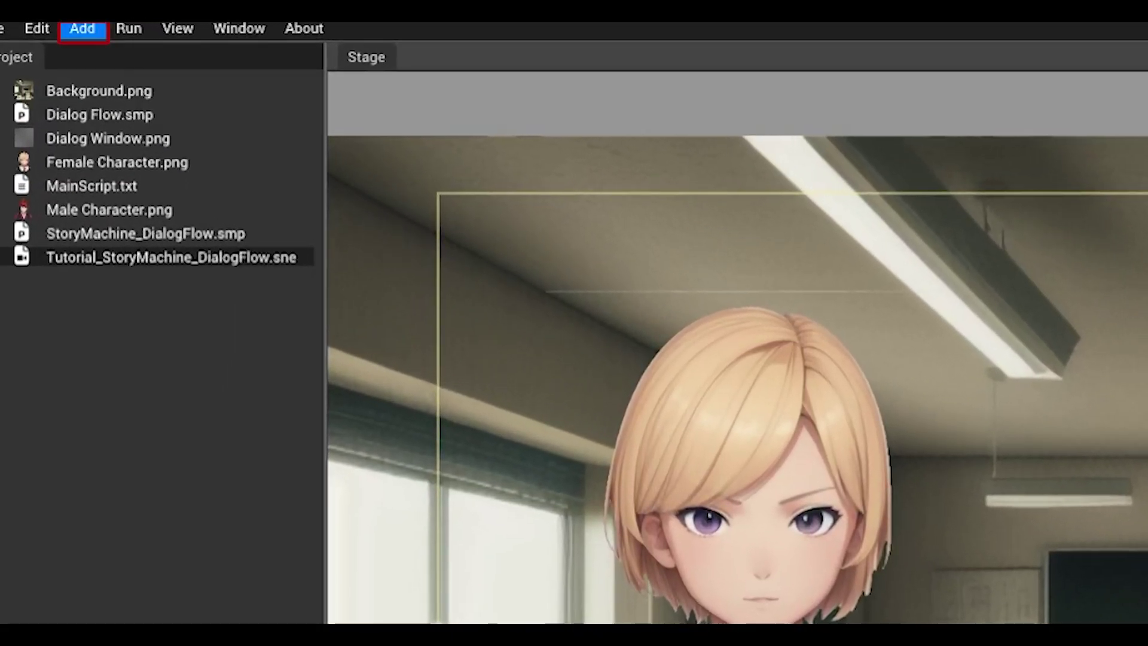
# - Add an empty game object to the scene and name it Dialog Controller
pyautogui.click(87, 27)
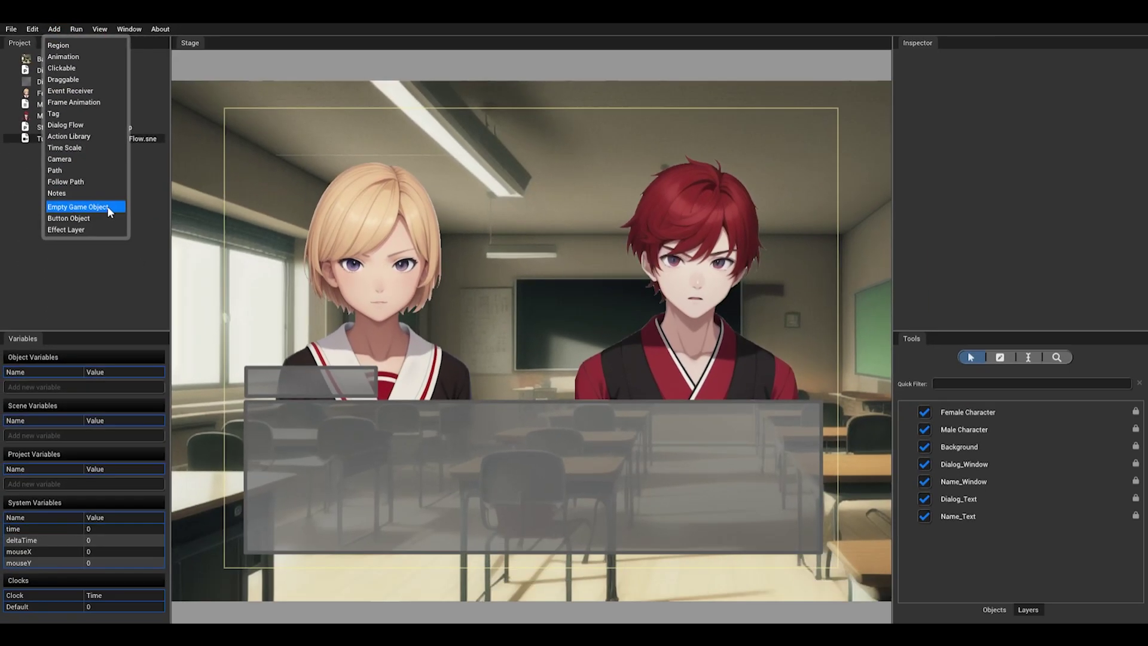
pyautogui.click(119, 234)
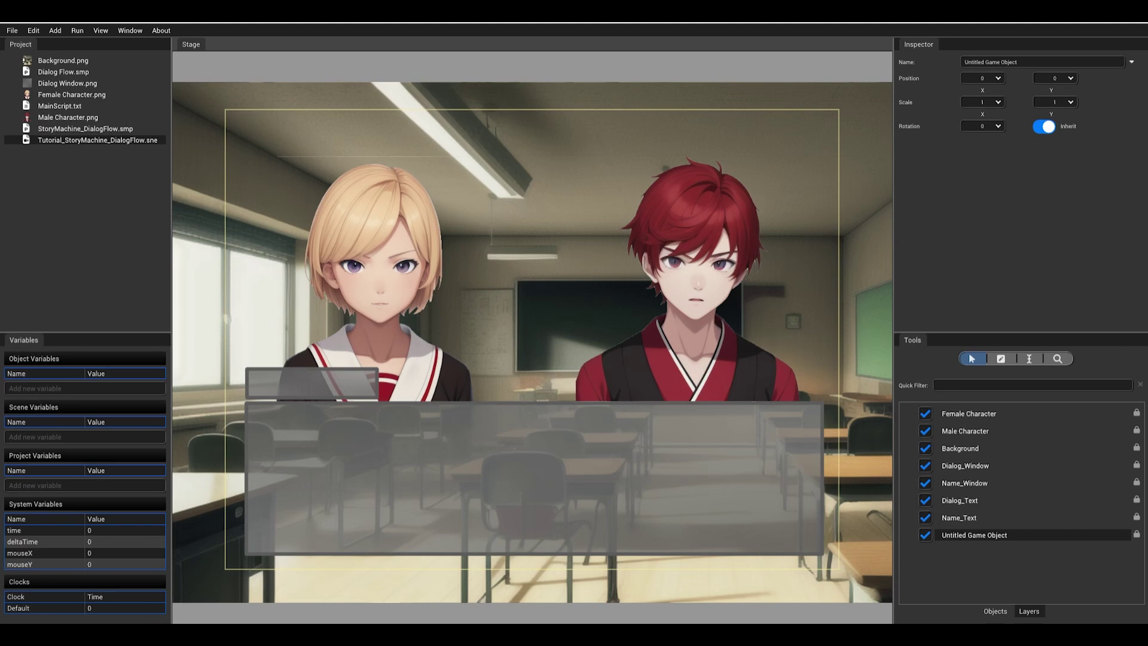
pyautogui.click(1001, 537)
pyautogui.doubleClick(999, 533)
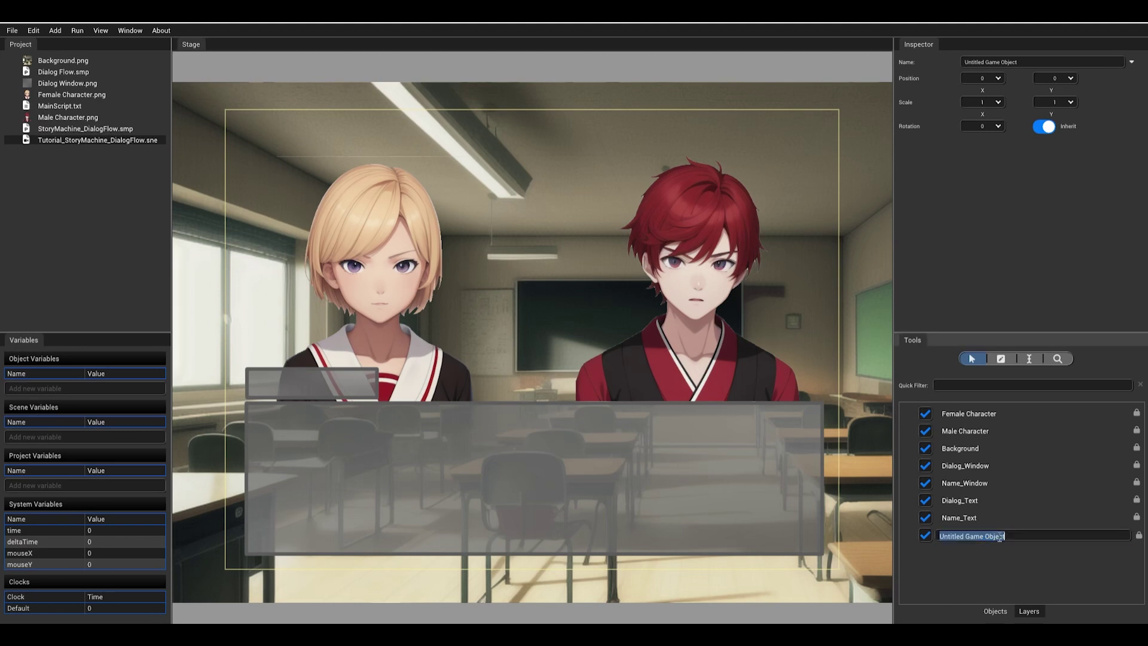
pyautogui.write('Dialog Controller')
pyautogui.press('Return')
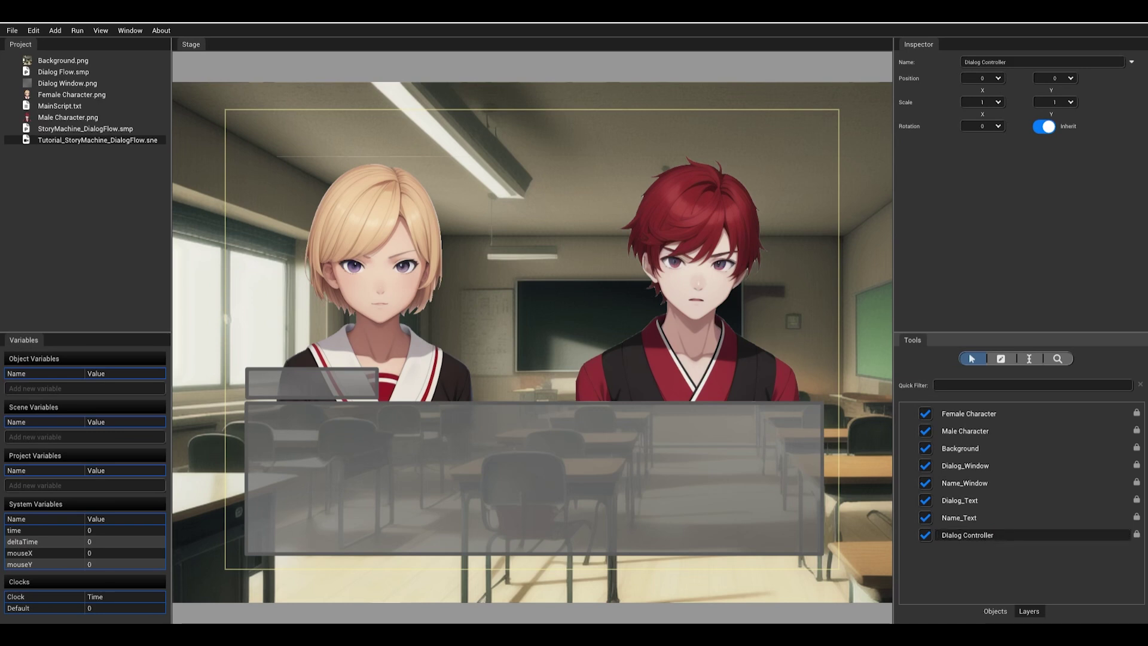
pyautogui.doubleClick(958, 534)
pyautogui.click(944, 537)
pyautogui.press('Return')
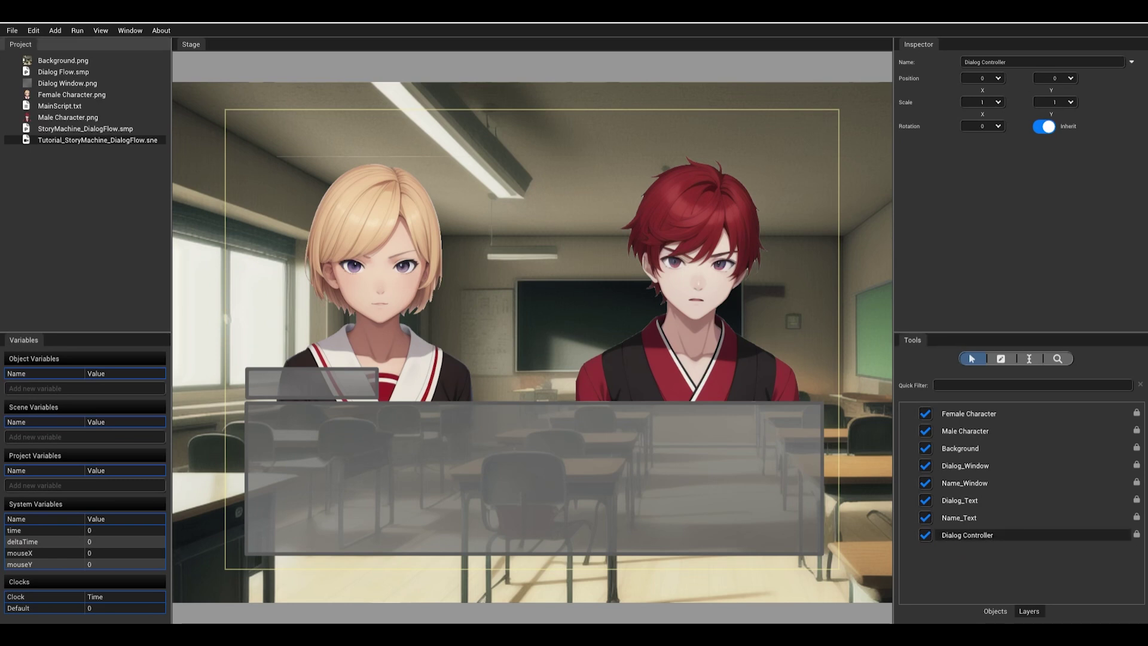
# - Add a Dialog Flow component to the Dialog Controller object
pyautogui.click(986, 536)
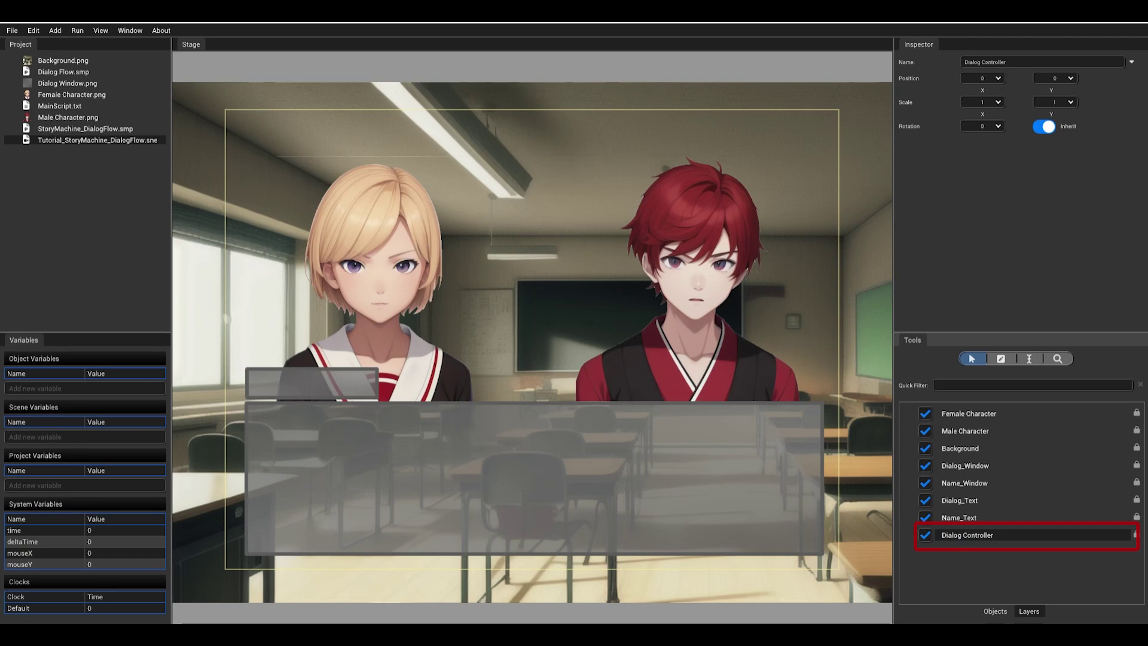
pyautogui.click(58, 30)
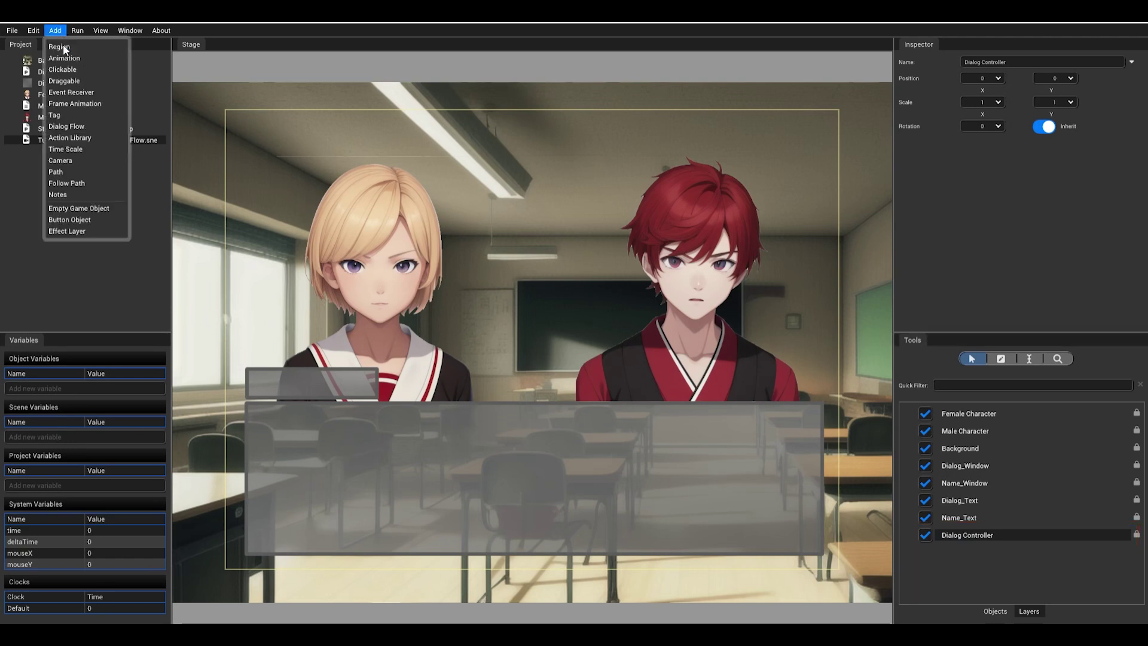
pyautogui.click(96, 124)
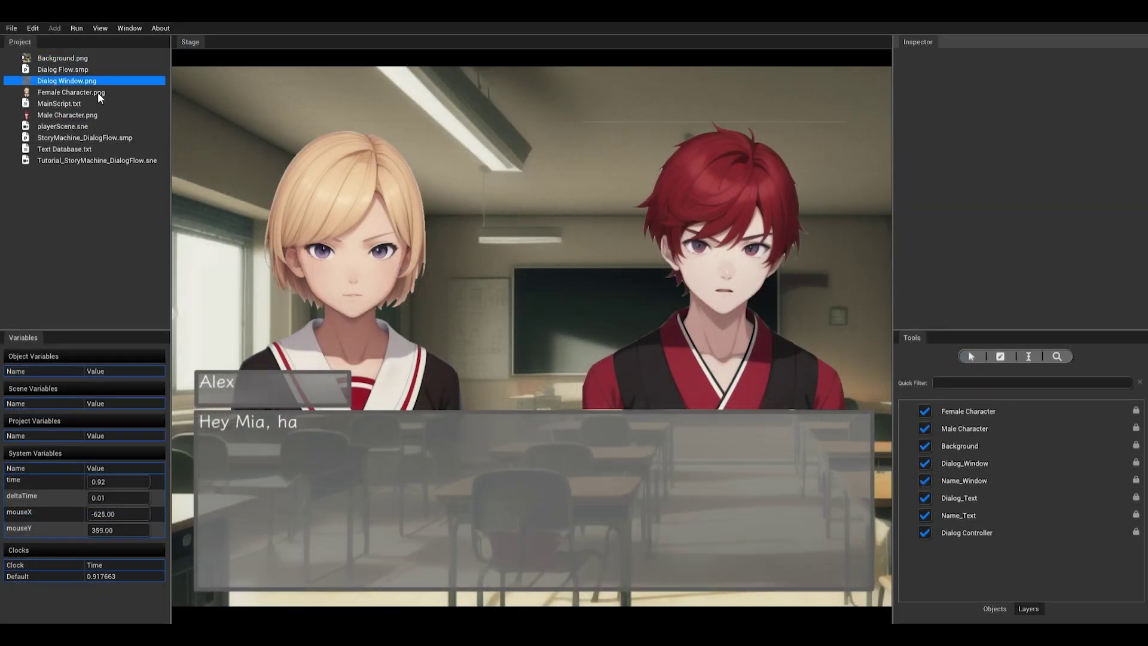
# - Step through the dialog in the running scene to check the order of speakers and lines
pyautogui.click(221, 328)
pyautogui.click(218, 322)
pyautogui.click(219, 323)
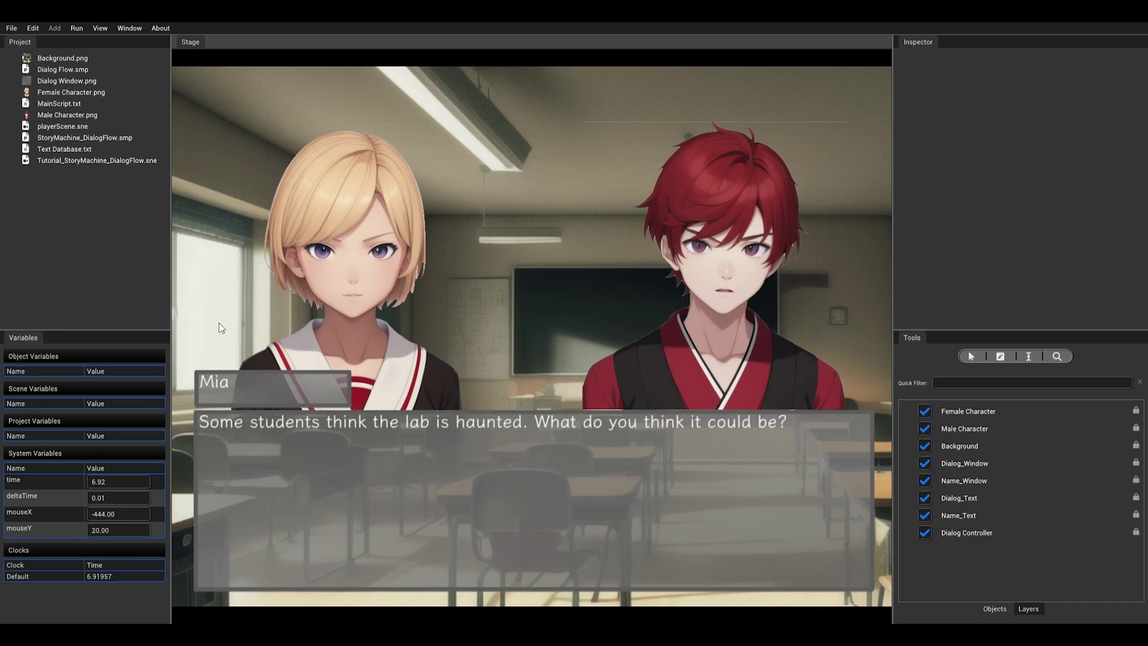
pyautogui.click(219, 323)
pyautogui.click(219, 322)
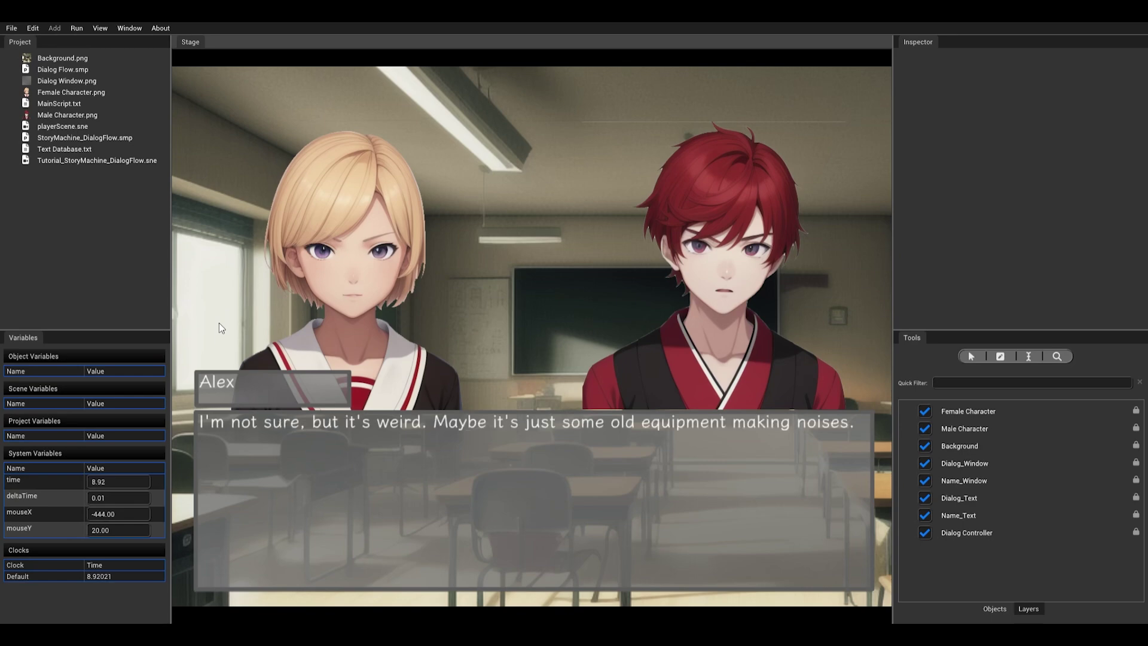
pyautogui.click(219, 323)
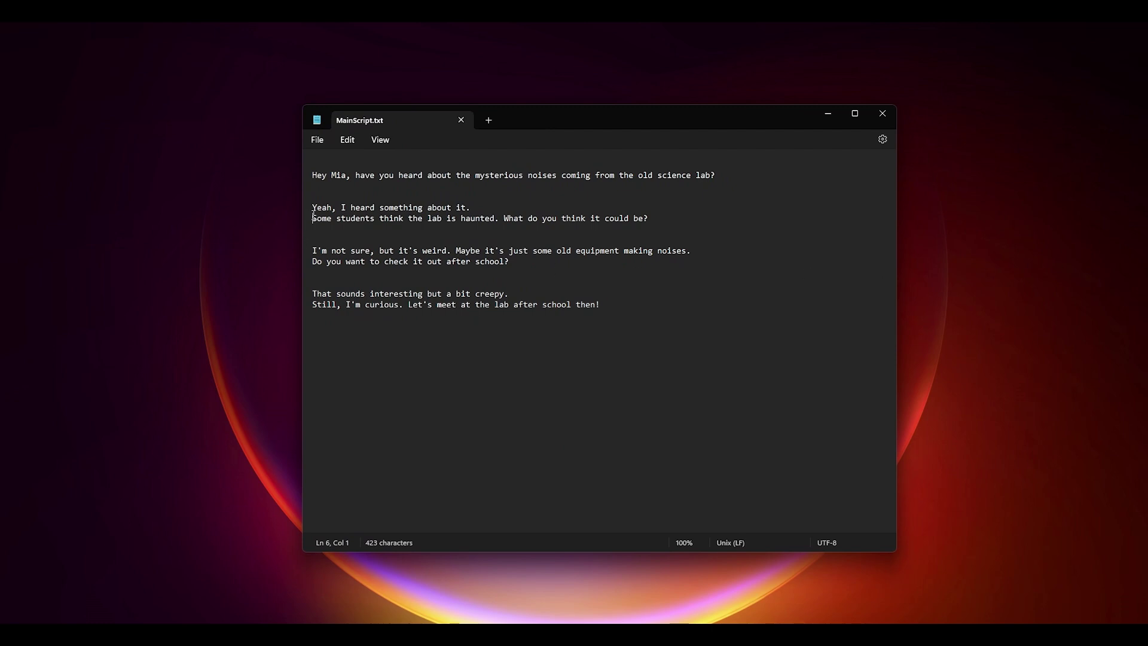
# - In Notepad, insert <p> at the start of the second line of each two-line passage in MainScript.txt
pyautogui.write('<p>')
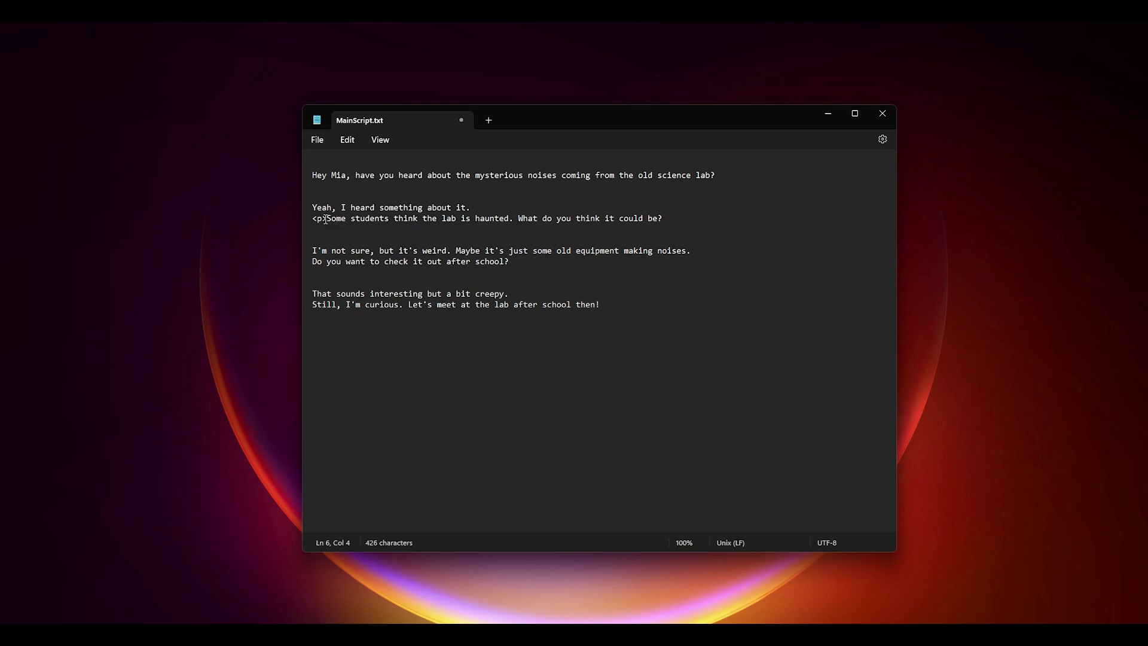
pyautogui.tripleClick(308, 264)
pyautogui.click(309, 264)
pyautogui.write('<p>')
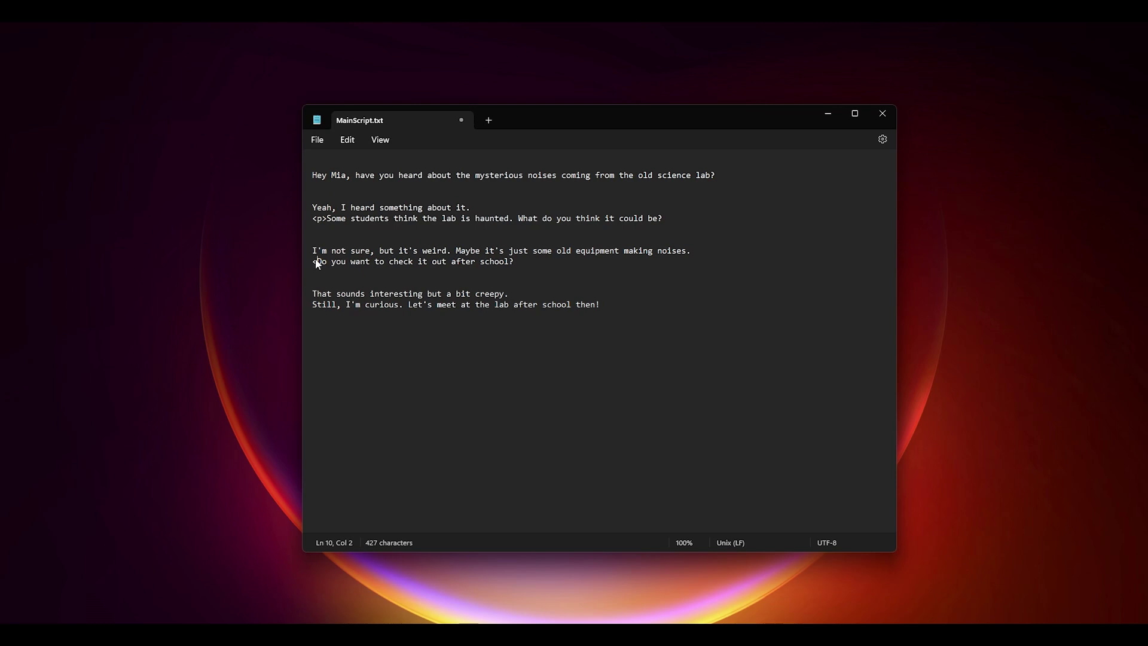
pyautogui.click(314, 309)
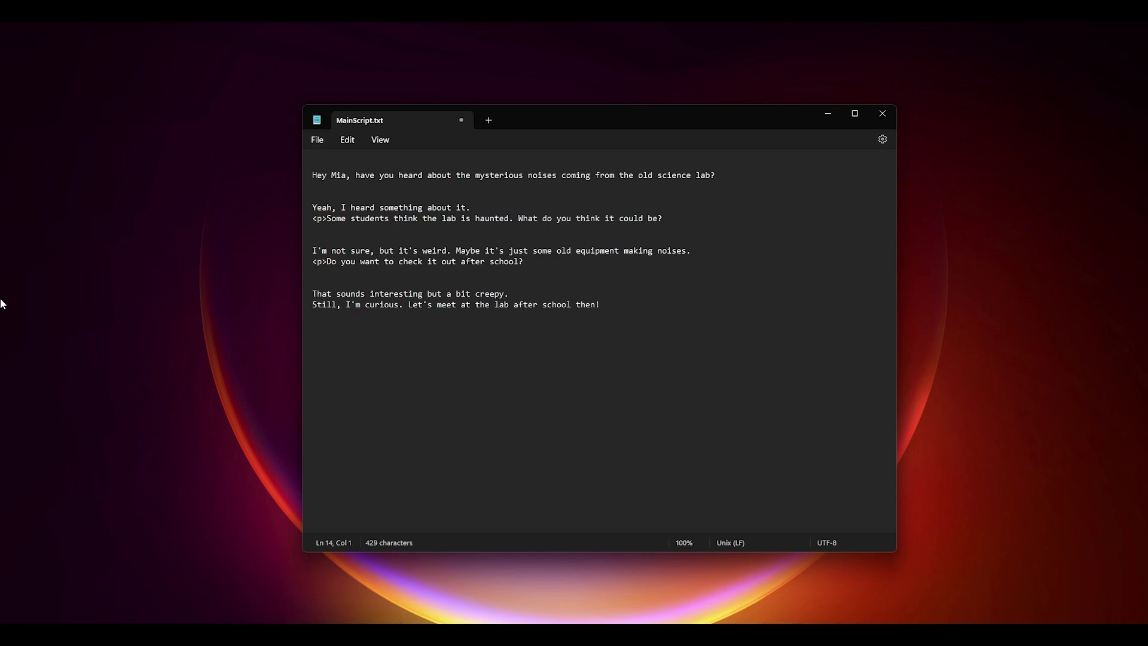
pyautogui.write('<p>')
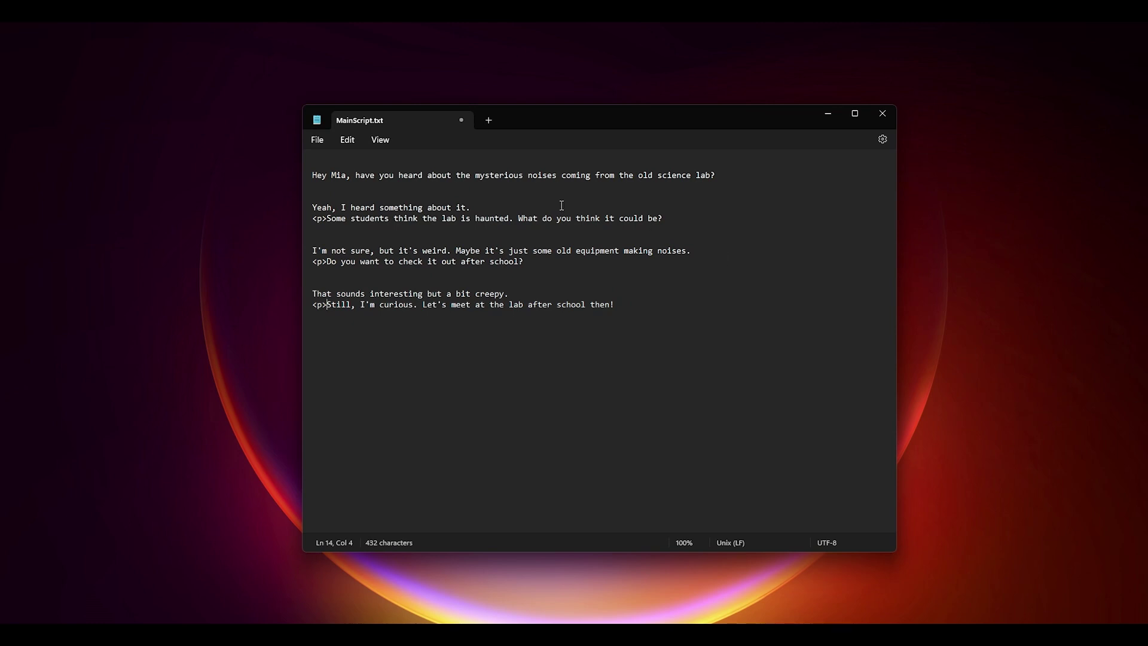
# - Save MainScript.txt, switch to StoryMachine and assign the file as the dialog text of the Dialog Controller's Dialog Flow
pyautogui.click(320, 138)
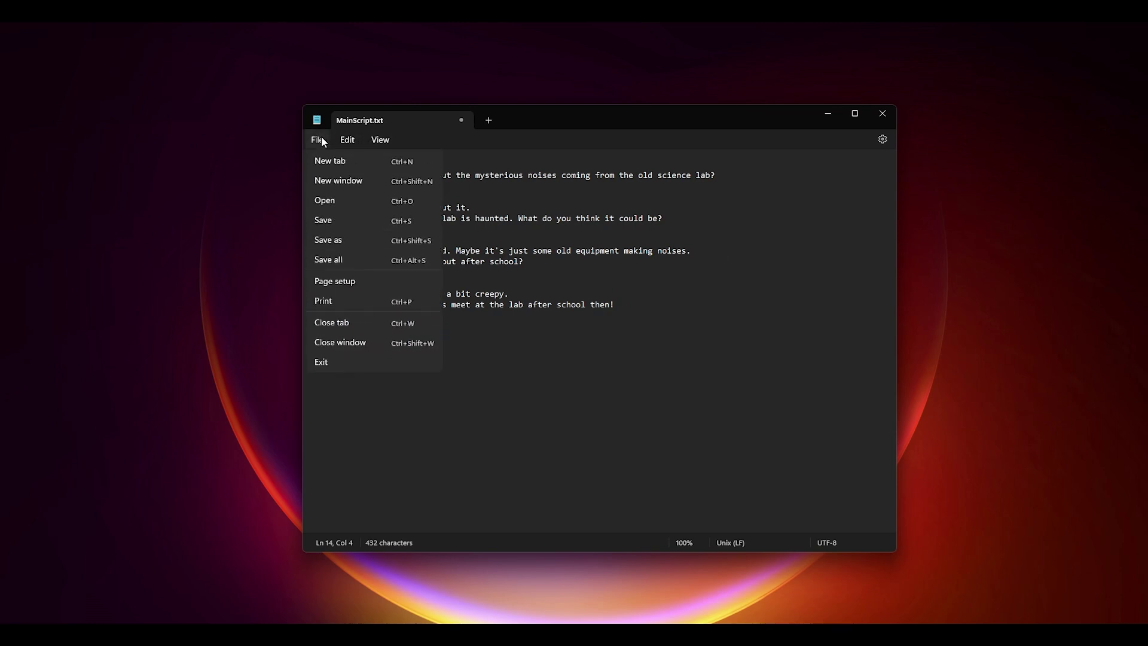
pyautogui.click(326, 220)
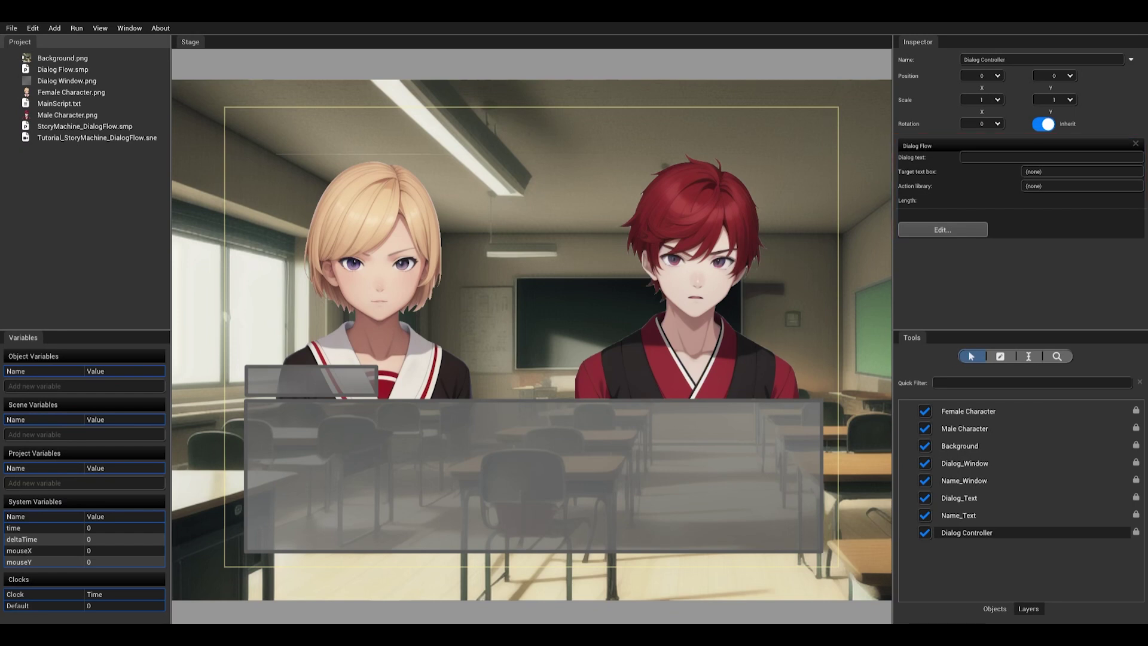
pyautogui.click(950, 529)
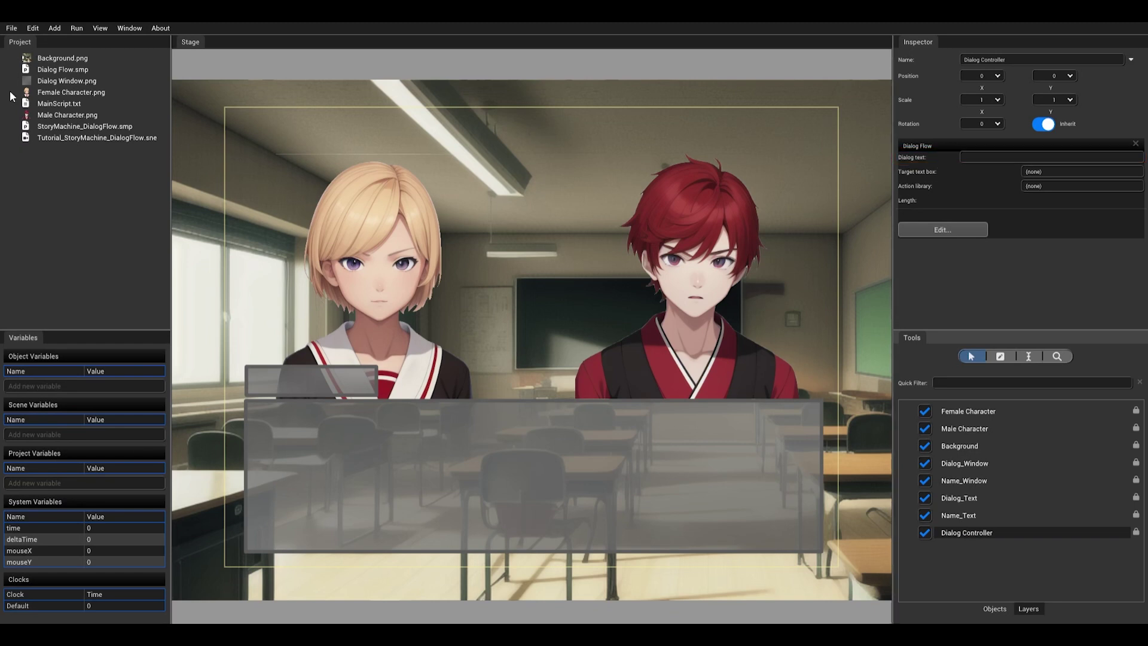
pyautogui.click(86, 104)
pyautogui.moveTo(86, 104); pyautogui.dragTo(996, 153)
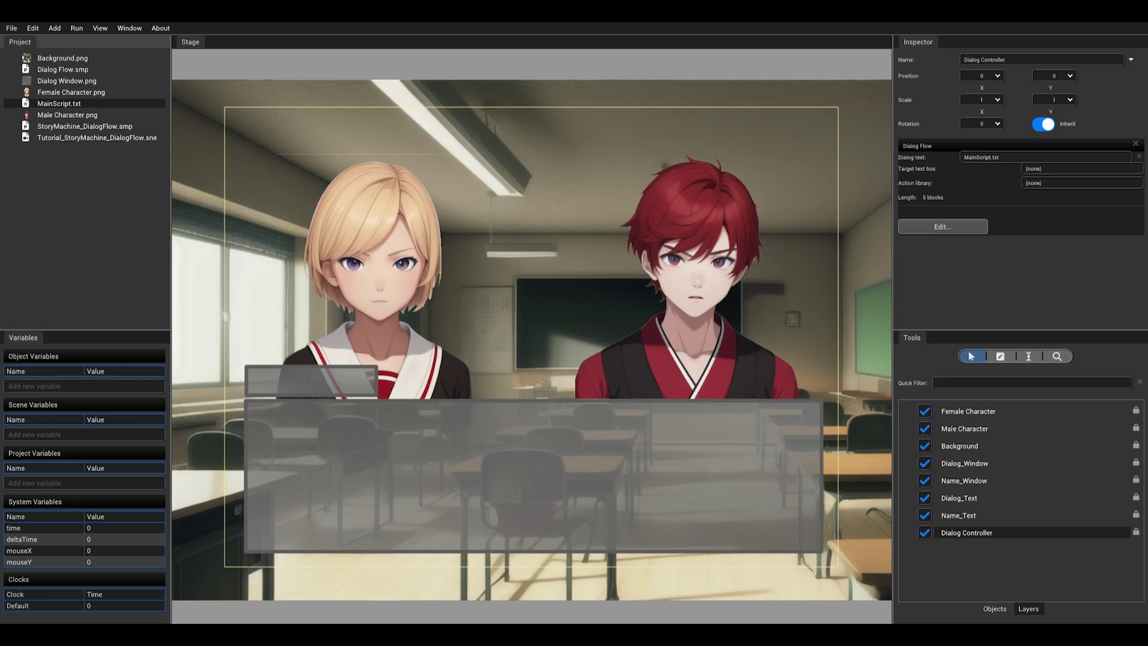
# - Set Dialog_Text as the Dialog Flow's target text box and play the scene to test the dialog
pyautogui.click(977, 496)
pyautogui.moveTo(977, 496); pyautogui.dragTo(1042, 169)
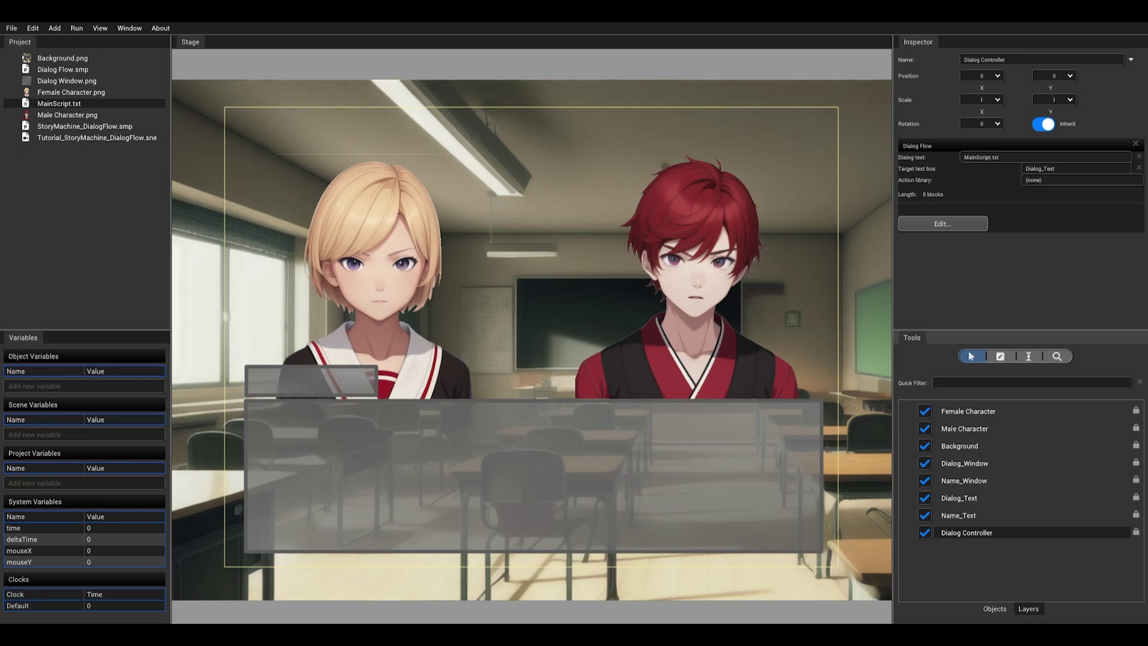
pyautogui.click(75, 26)
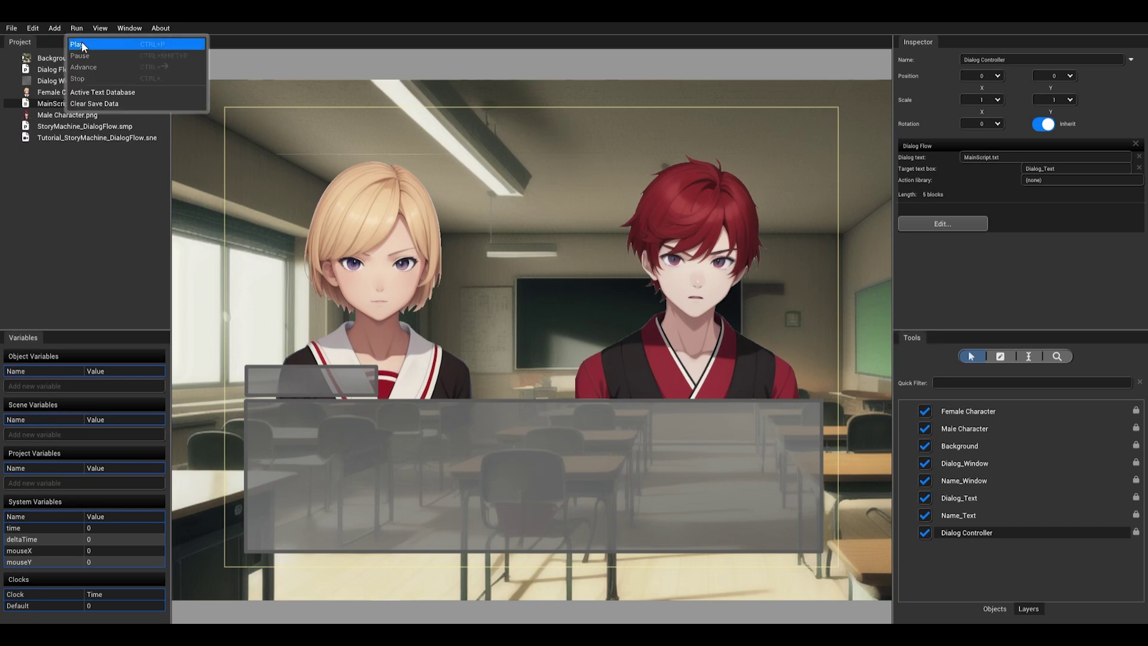
pyautogui.click(82, 42)
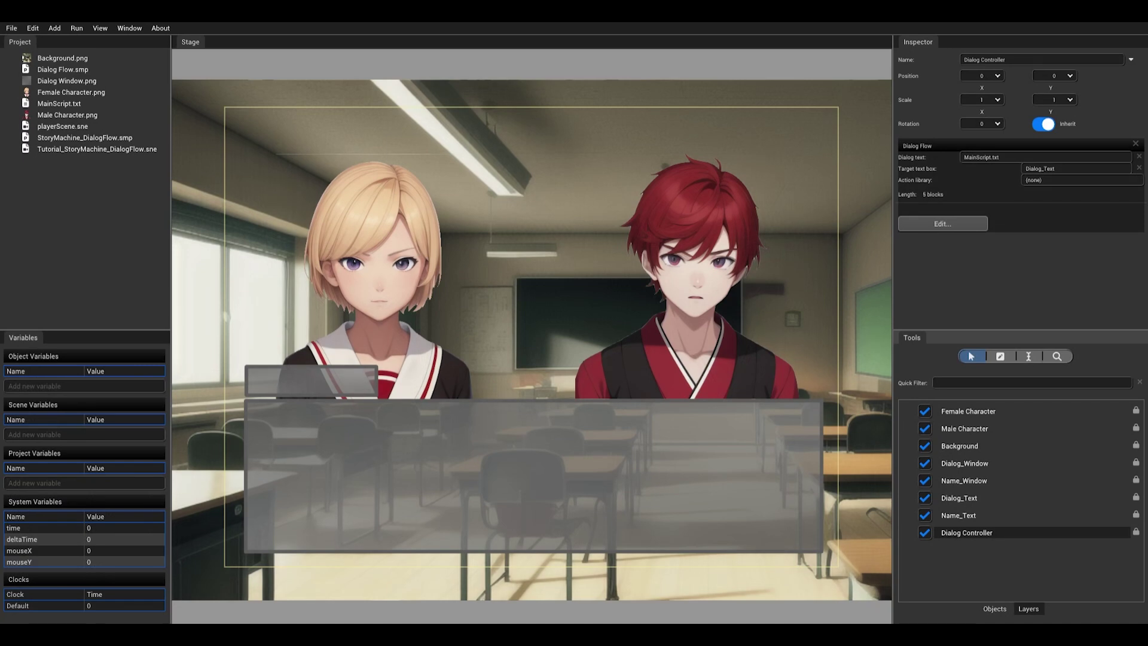
# - Add an Action Library component to the Dialog Controller with two entries named Alex and Mia
pyautogui.click(52, 30)
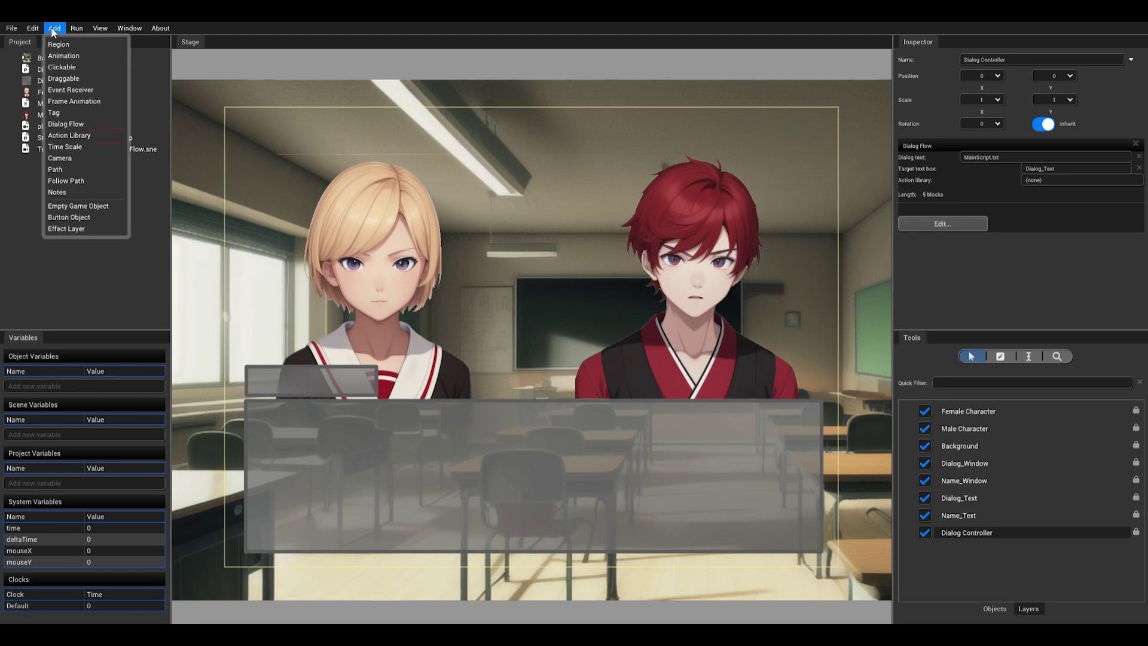
pyautogui.click(102, 136)
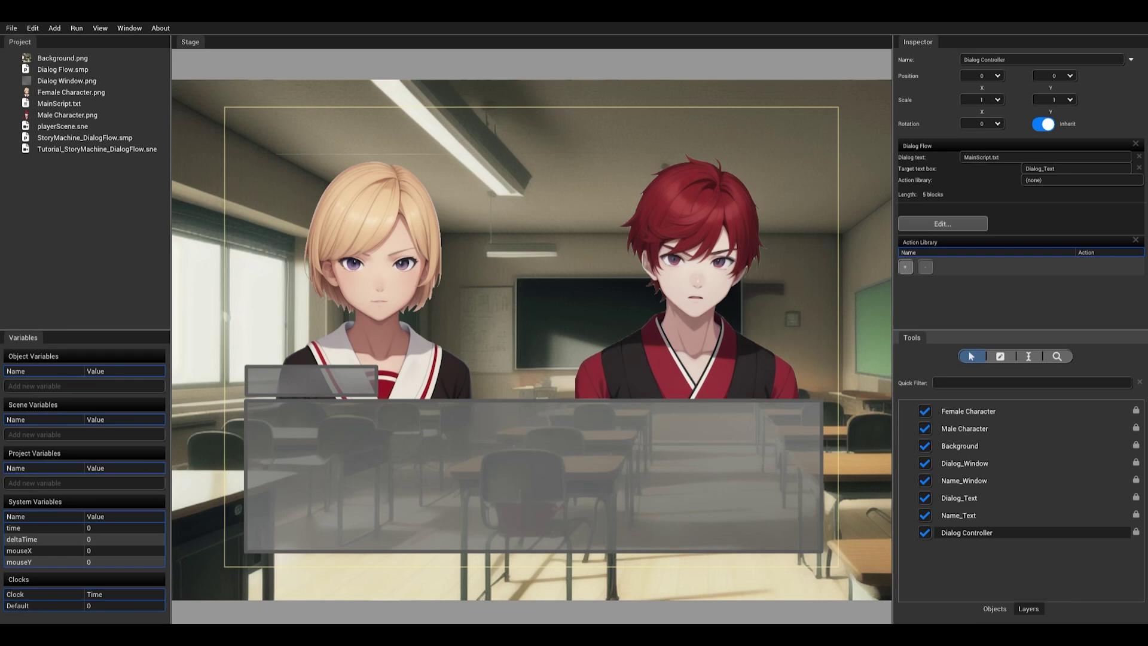
pyautogui.click(905, 267)
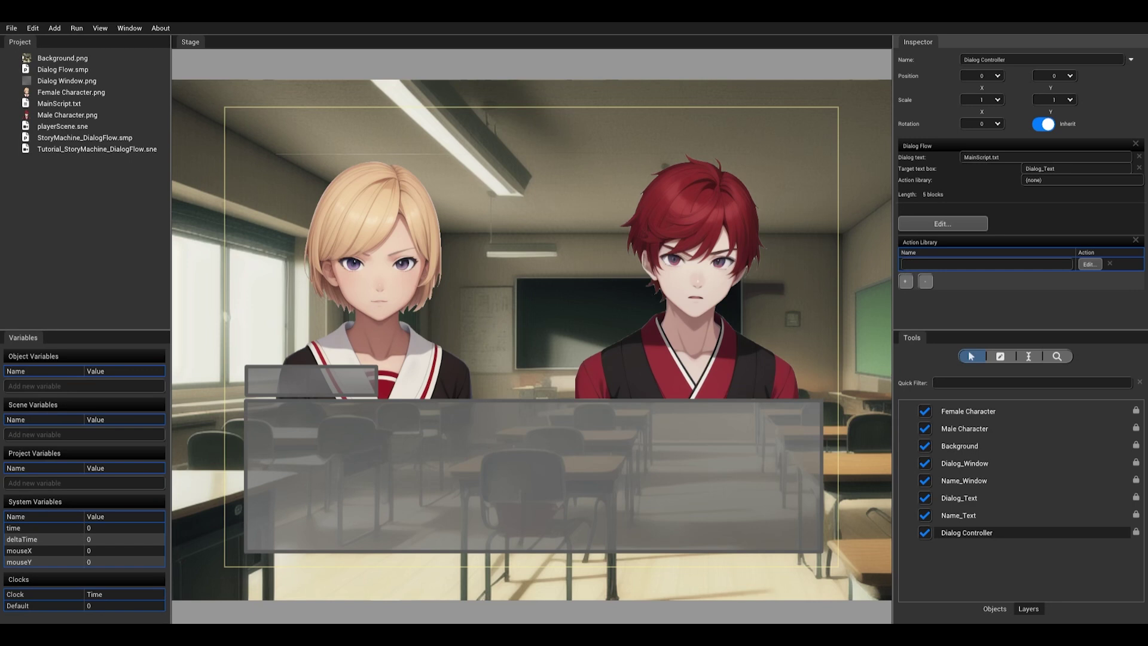
pyautogui.click(906, 279)
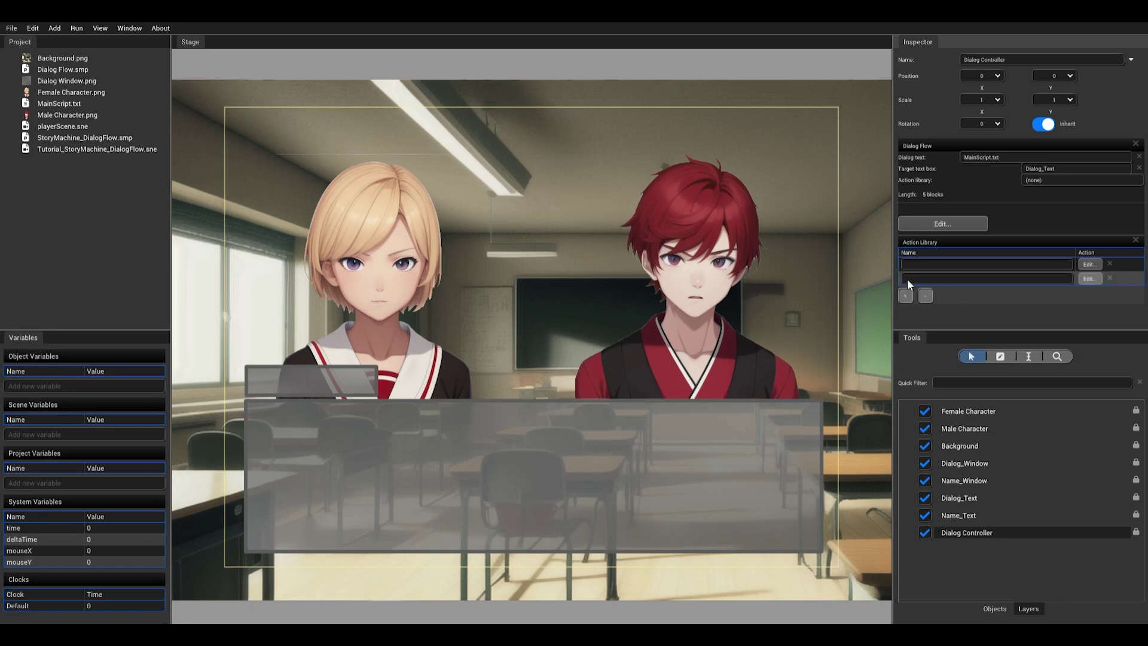
pyautogui.click(922, 264)
pyautogui.write('M')
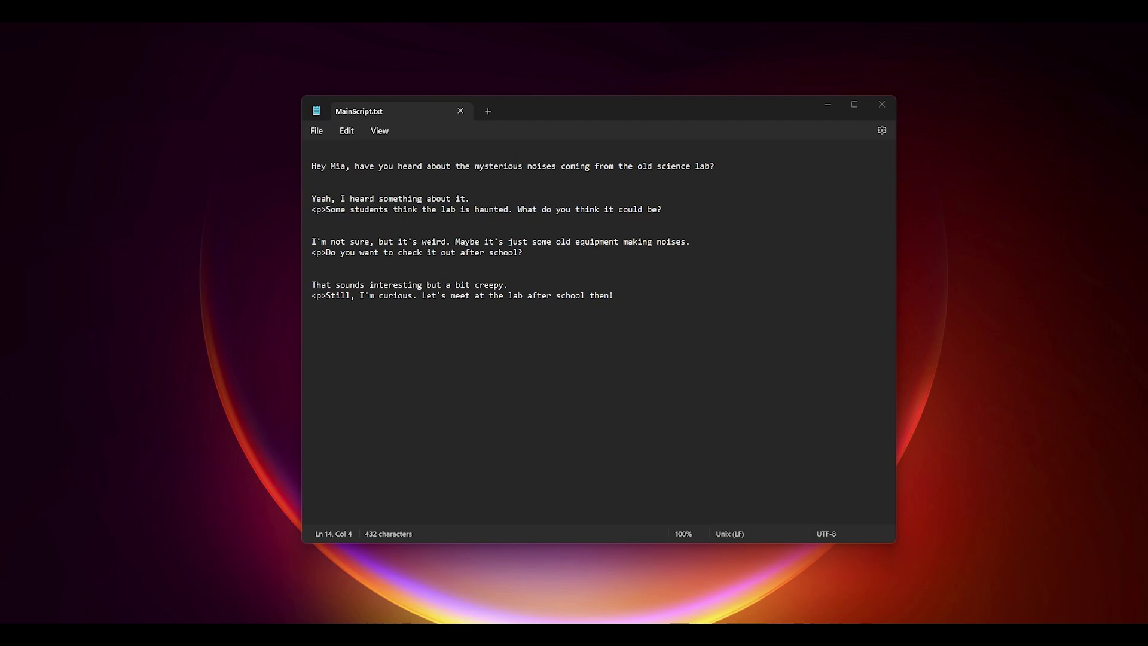
# - In Notepad, add alternating [Alex] and [Mia] tags above the four passages of MainScript.txt, starting with [Alex], and save the file
pyautogui.click(316, 154)
pyautogui.write('[Alex]')
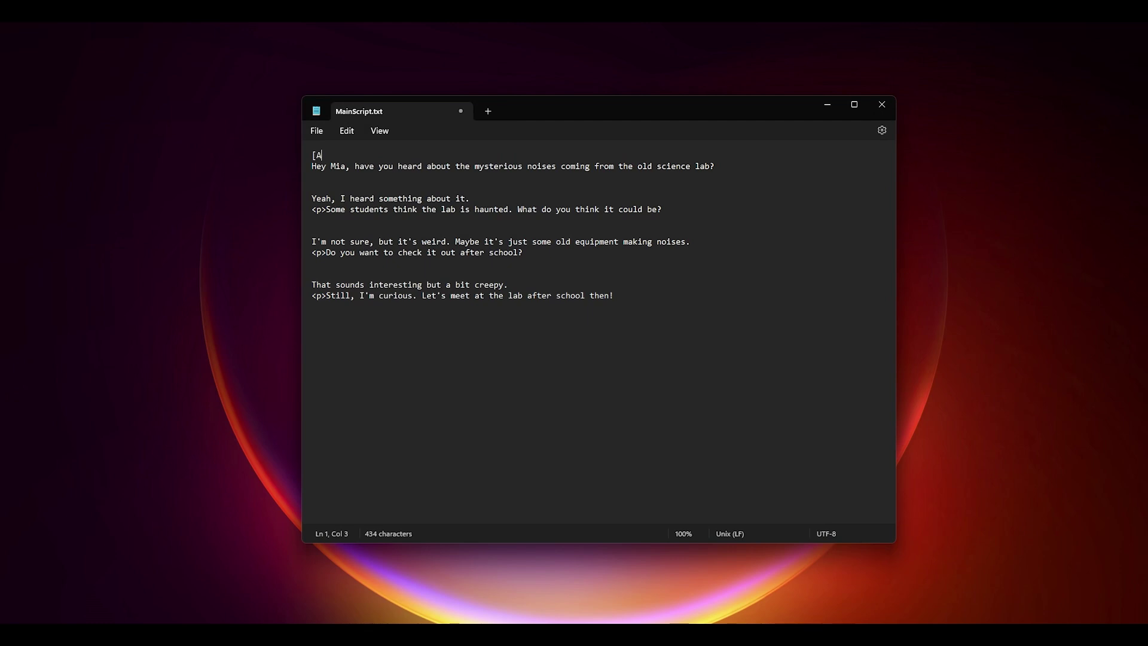
pyautogui.click(313, 187)
pyautogui.write('[Mia]')
pyautogui.click(315, 230)
pyautogui.write('[Alex]')
pyautogui.click(320, 274)
pyautogui.write('[MIa')
pyautogui.press('BackSpace')
pyautogui.press('BackSpace')
pyautogui.write('ia]')
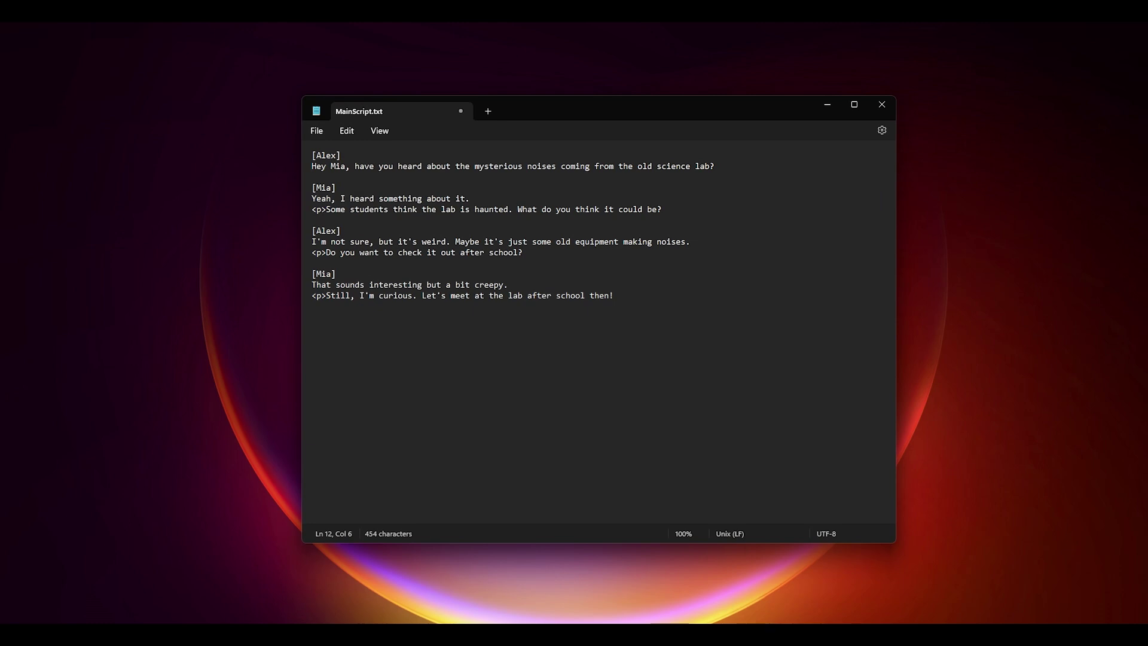
pyautogui.click(319, 132)
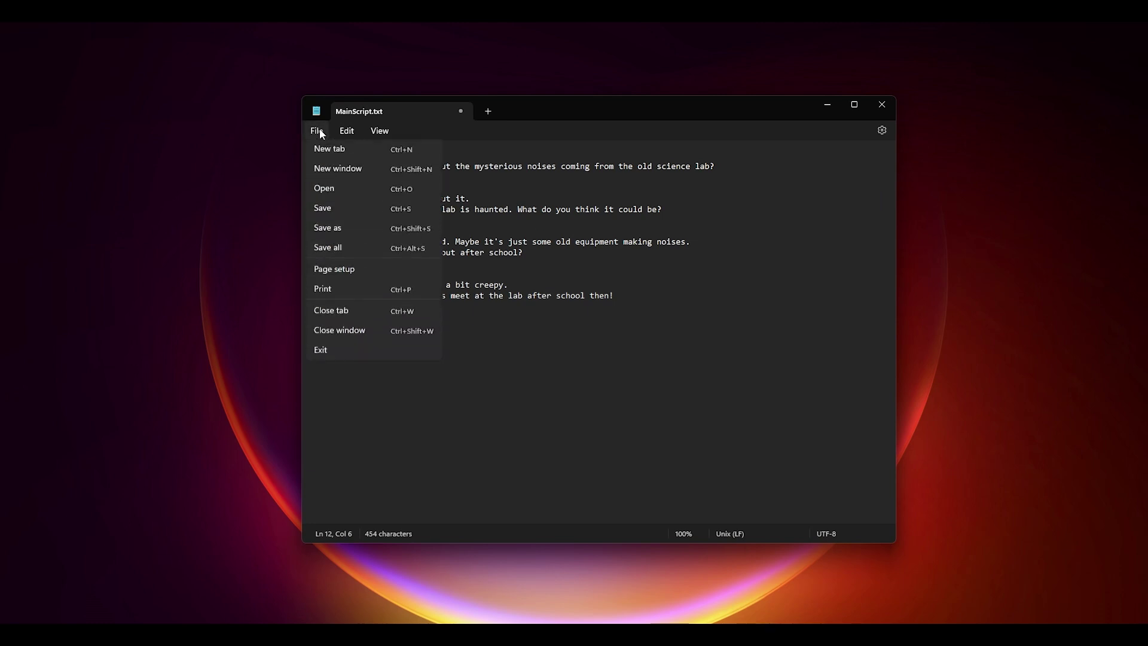
pyautogui.click(353, 211)
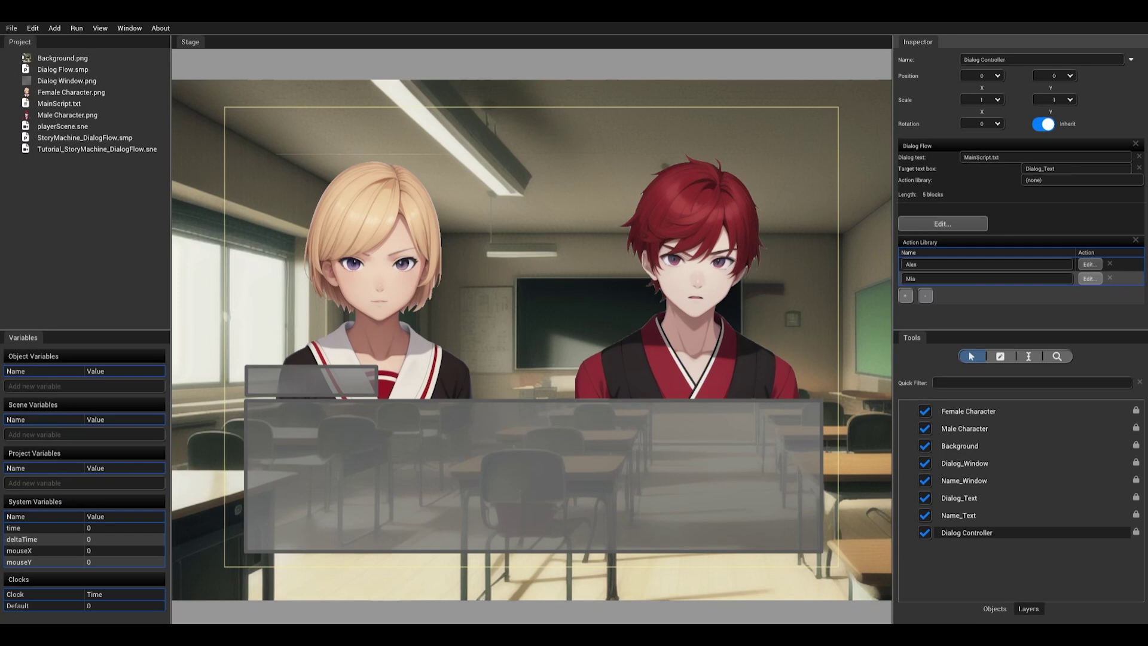
# - In StoryMachine, assign the Dialog Controller object as the action library of its own Dialog Flow
pyautogui.click(979, 537)
pyautogui.moveTo(986, 532); pyautogui.dragTo(1056, 181)
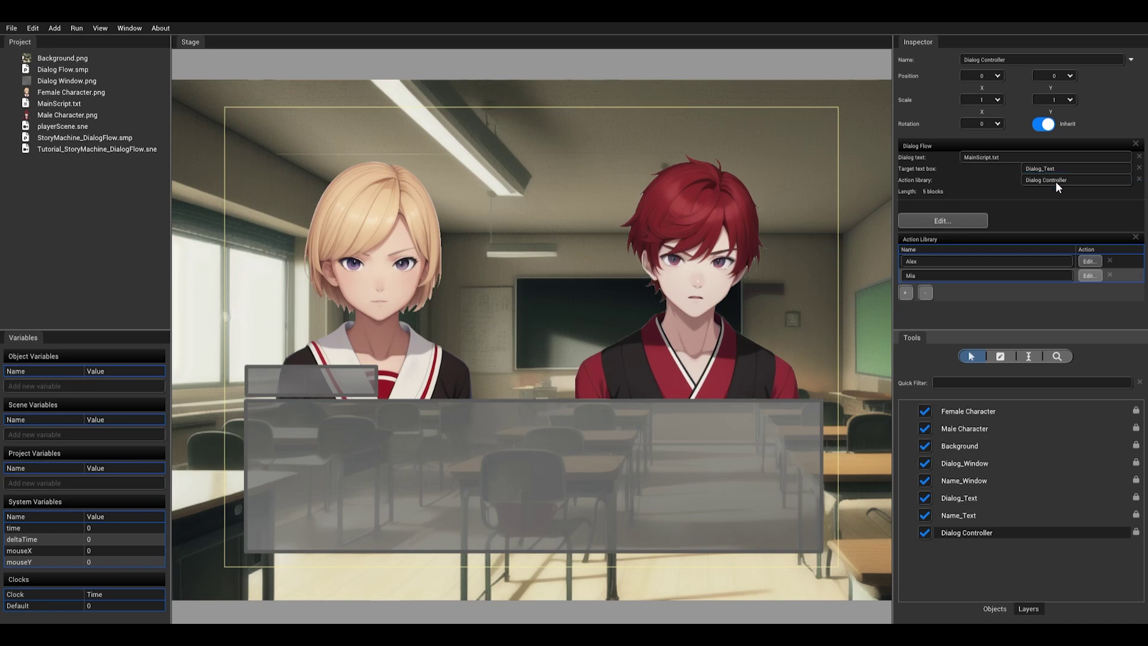
# - Play the scene, advance through the first dialog lines to check how they are displayed, and stop playback
pyautogui.click(76, 27)
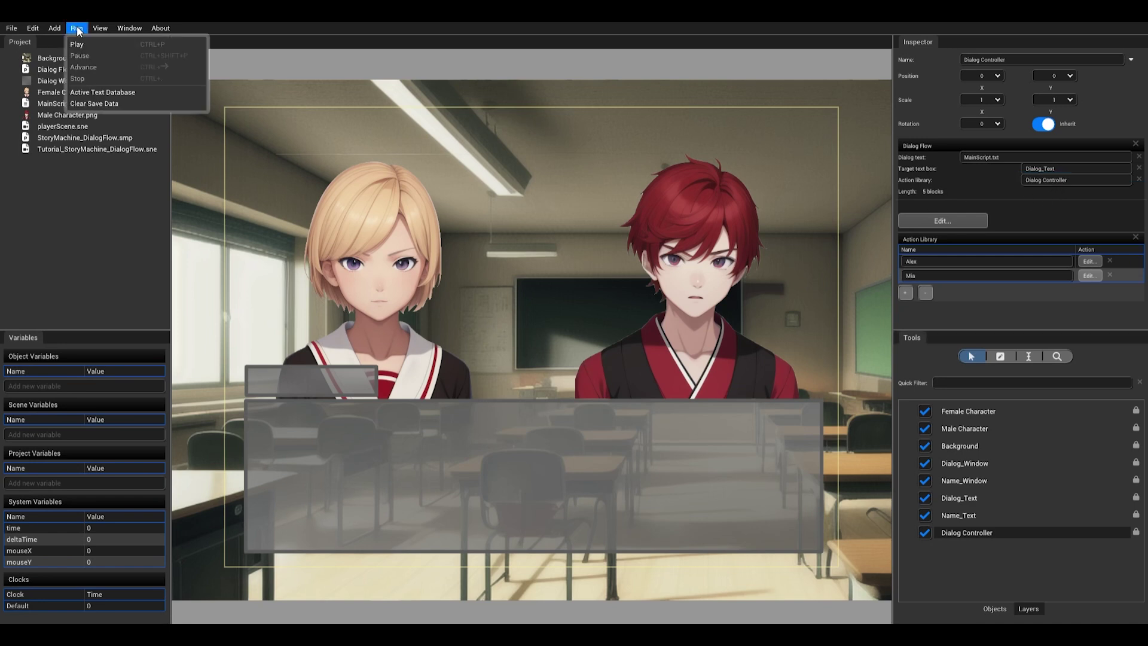
pyautogui.click(73, 44)
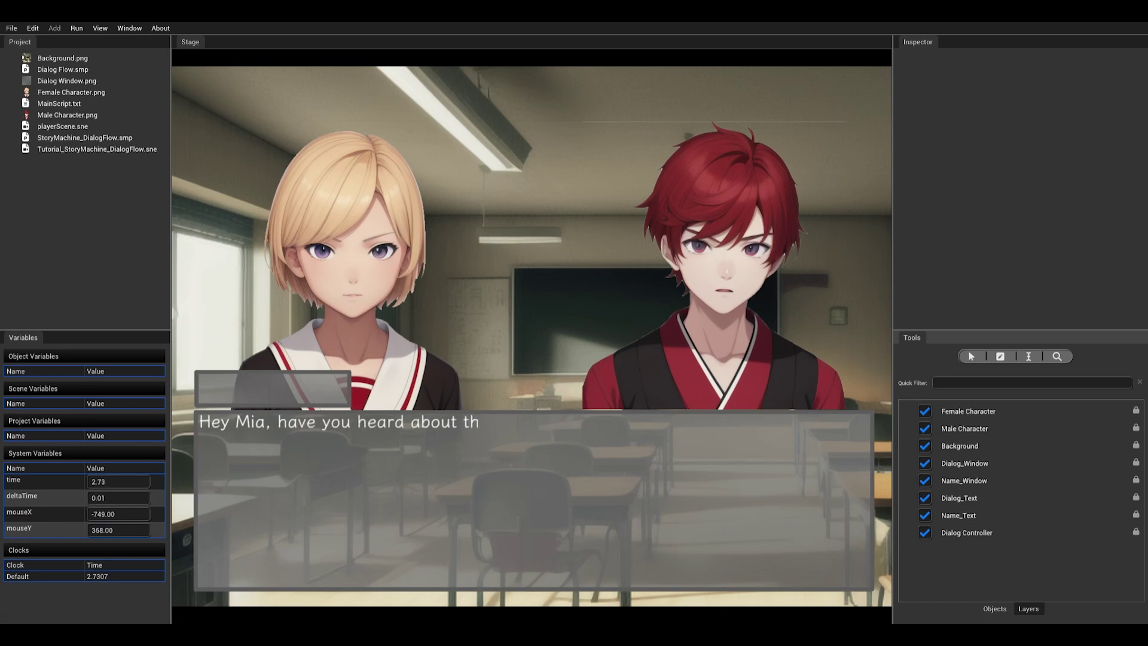
pyautogui.click(427, 496)
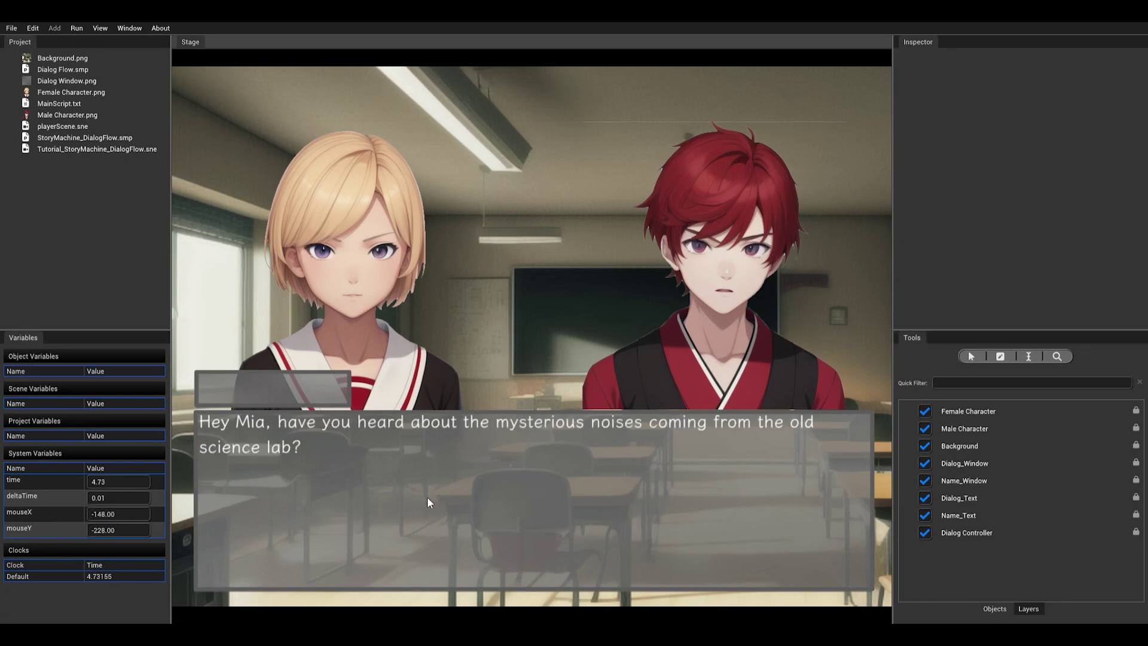
pyautogui.click(427, 496)
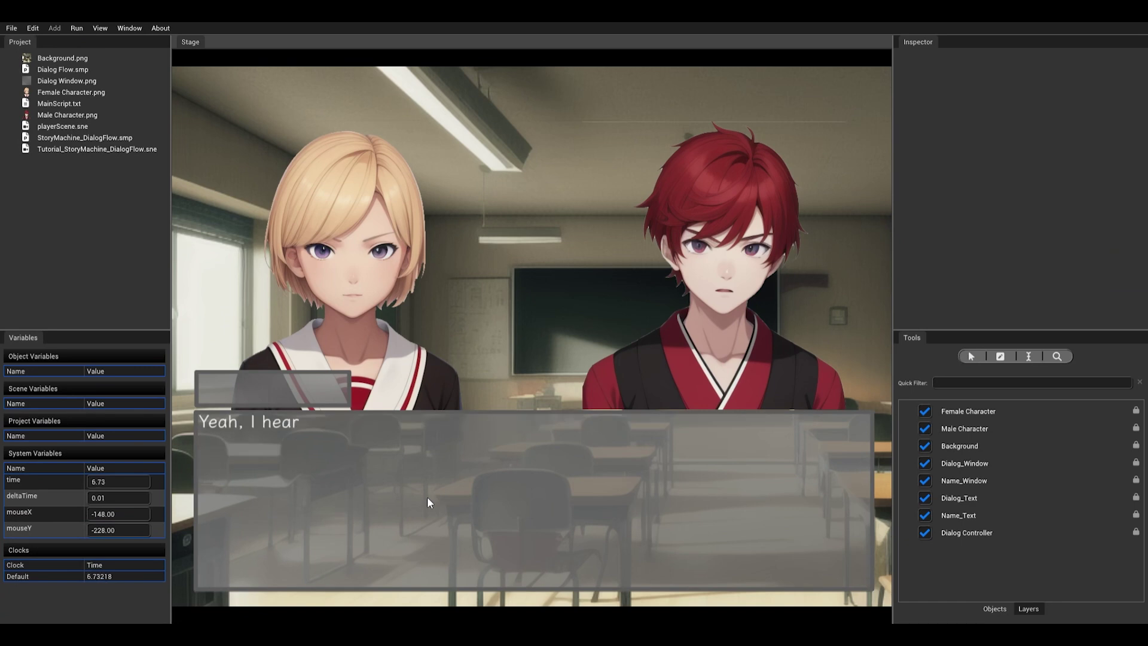
pyautogui.click(427, 496)
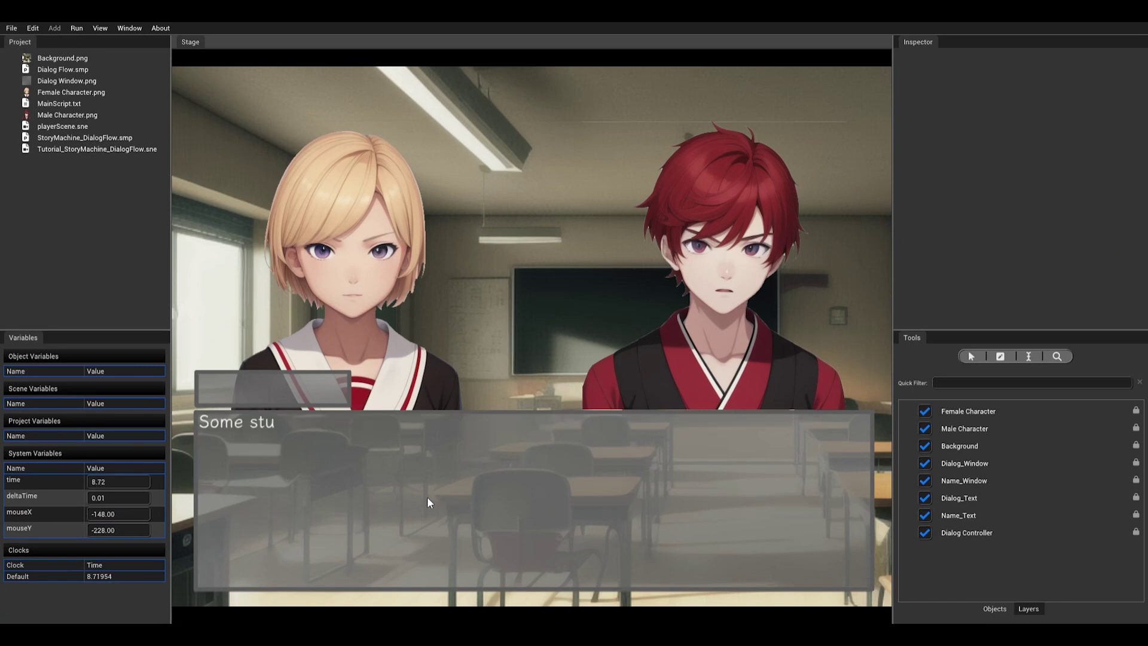
pyautogui.click(427, 497)
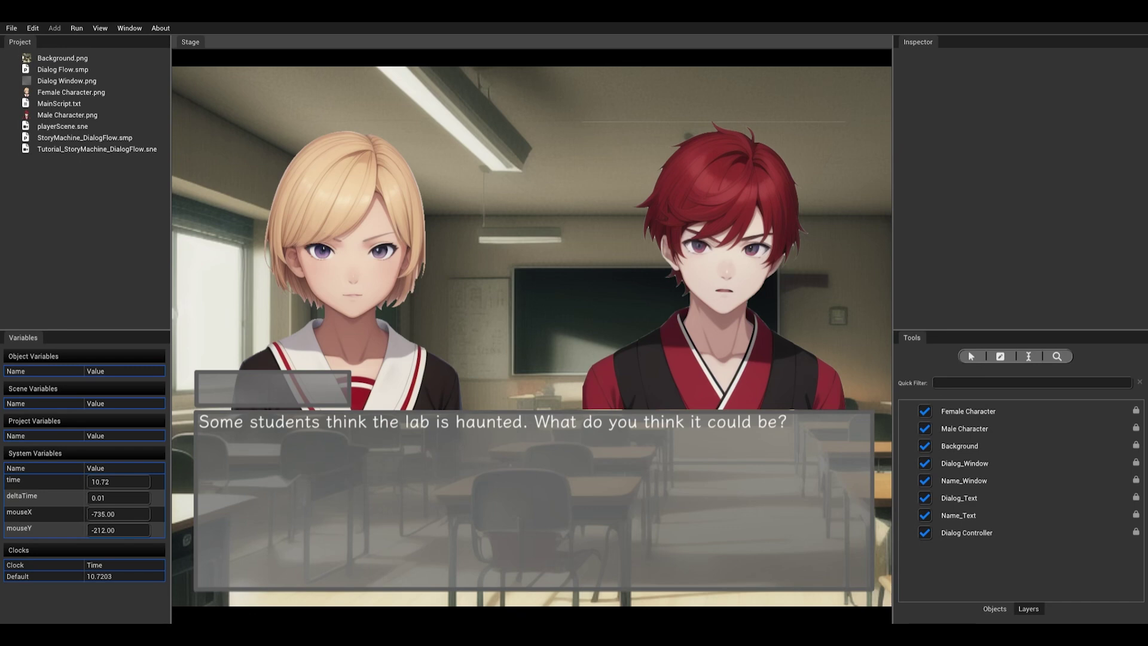
pyautogui.click(78, 28)
pyautogui.click(91, 78)
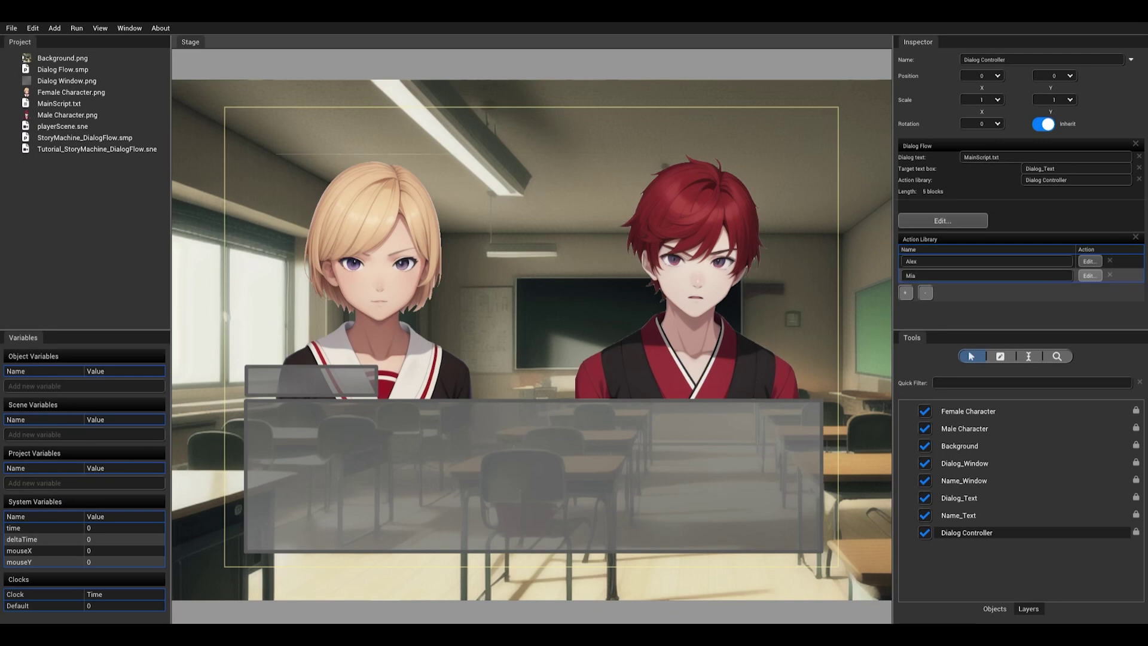
# - From the Name_Text object, add text database keys Character 1 with text Alex and Character 2 with text Mia
pyautogui.click(971, 515)
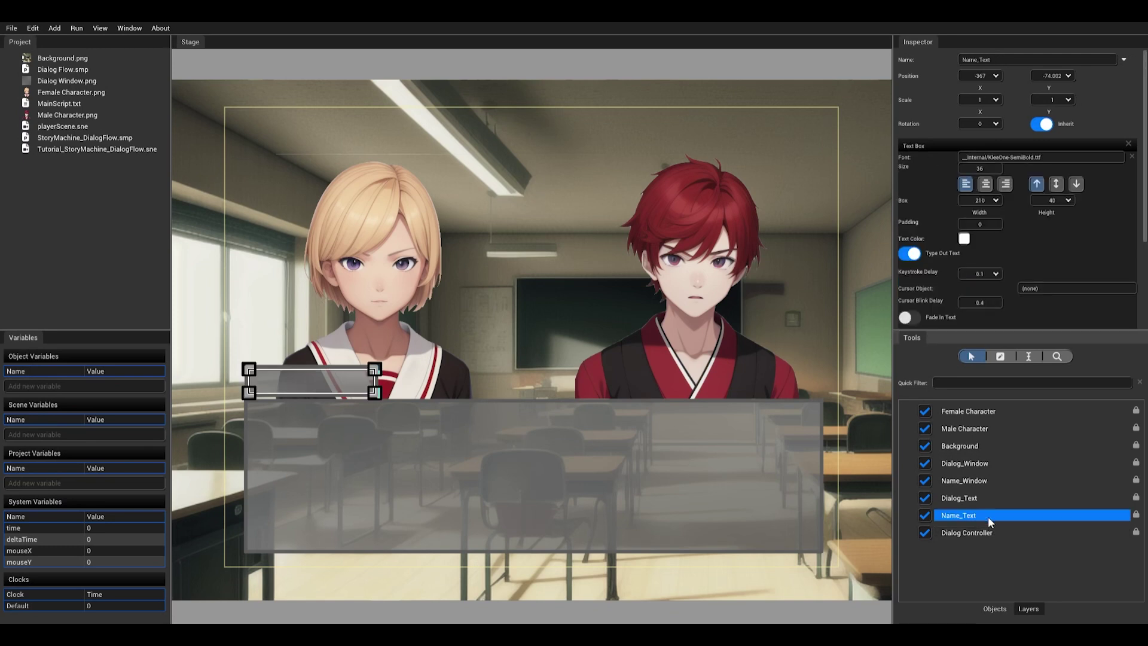
pyautogui.scroll(-4, 1144, 186)
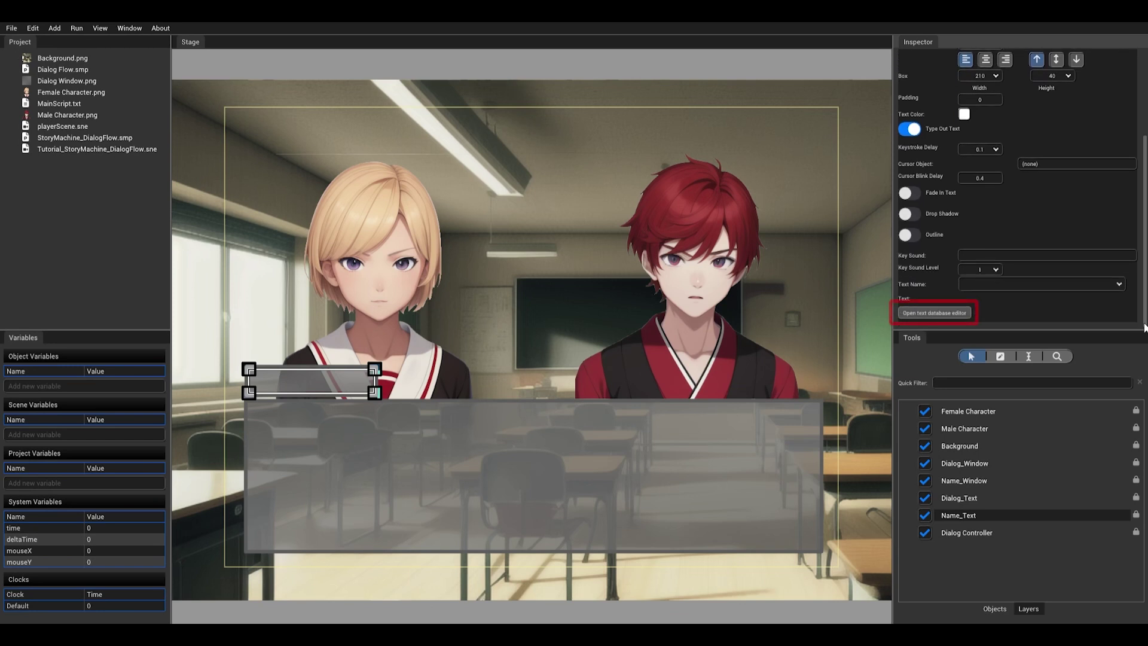
pyautogui.click(935, 313)
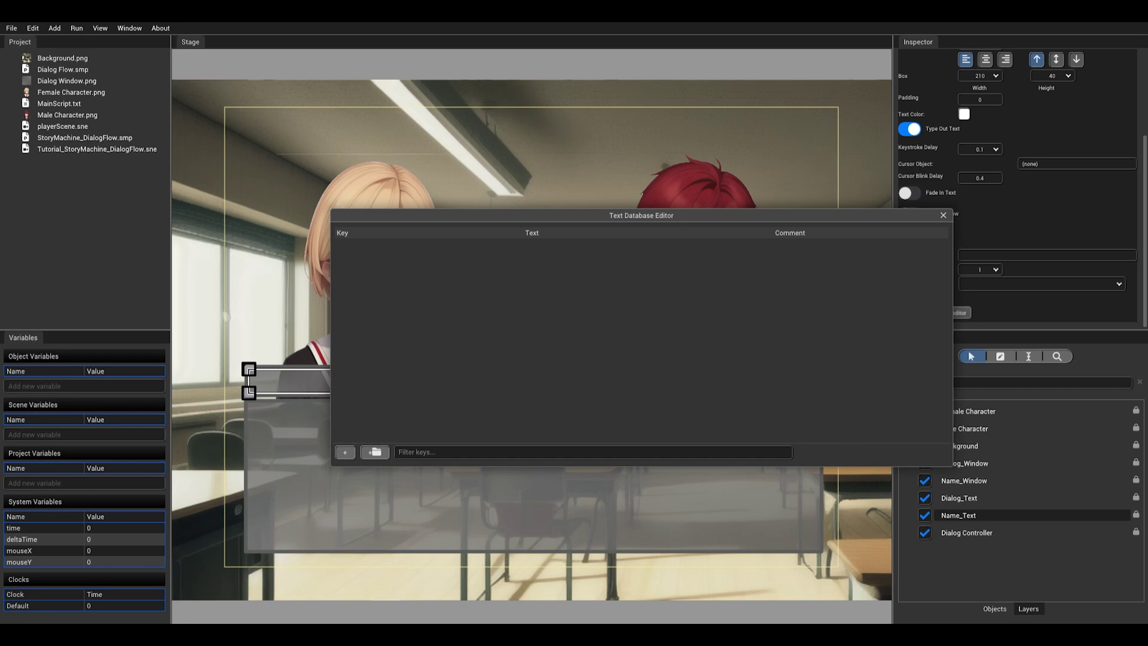
pyautogui.click(346, 453)
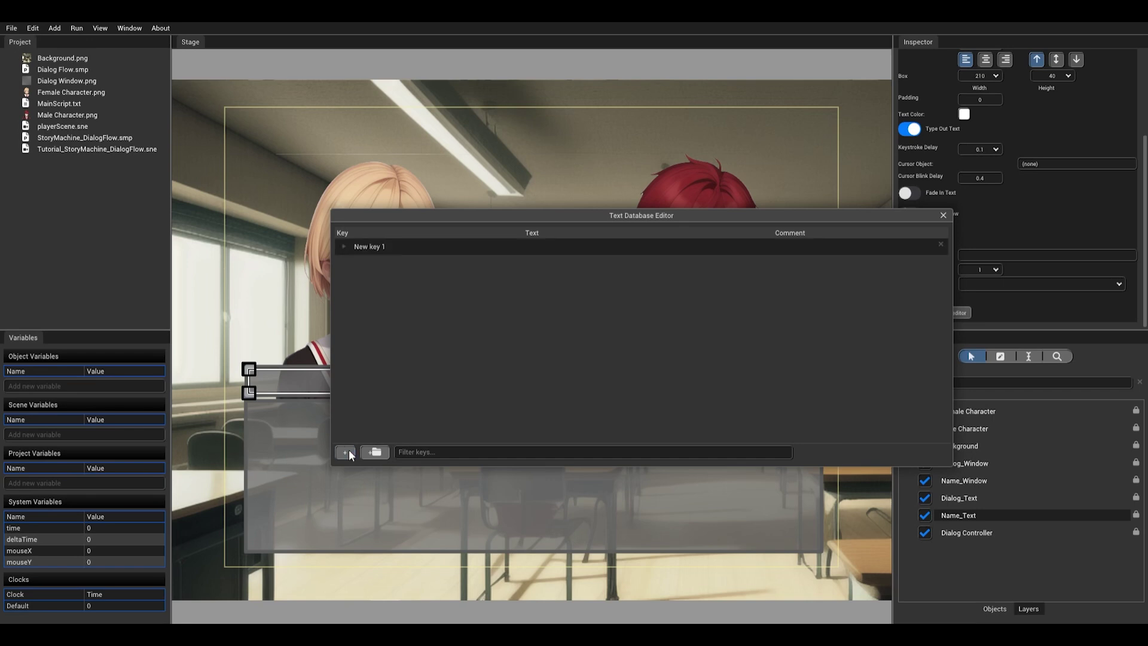
pyautogui.click(349, 455)
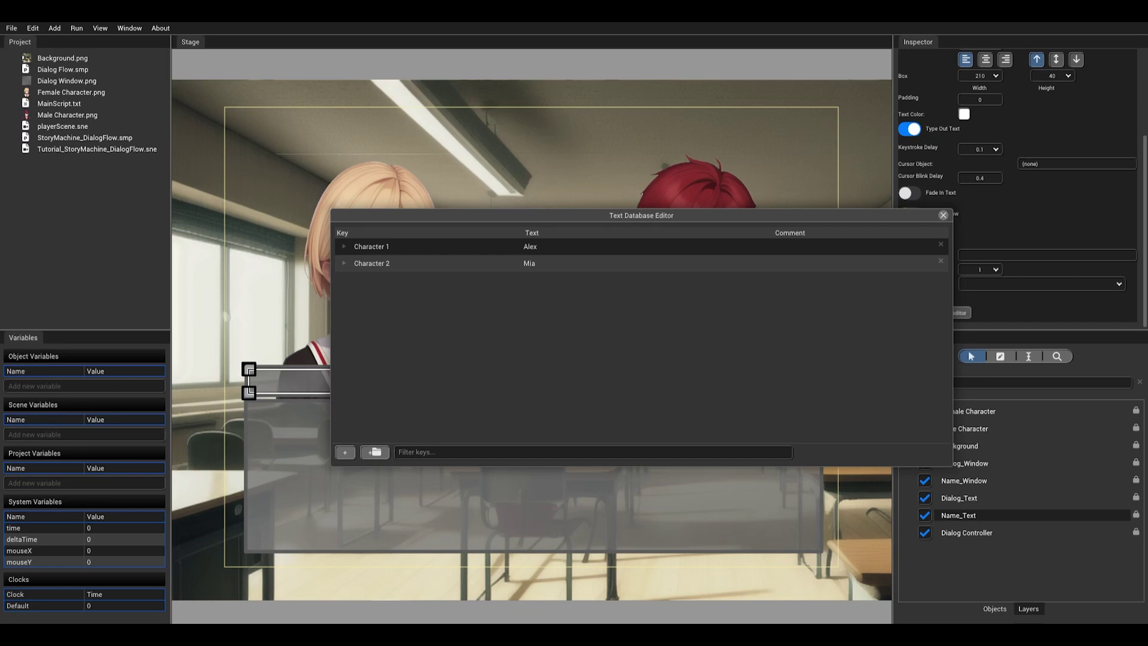
pyautogui.click(943, 215)
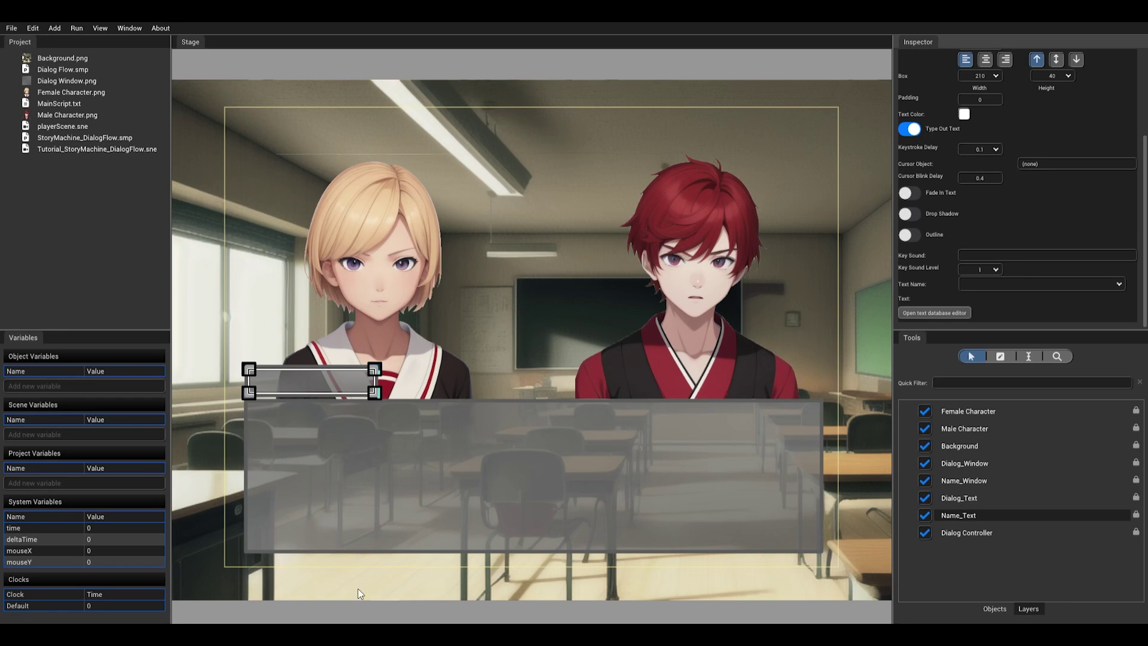
# - Open the action editors for the Dialog Controller's Alex and Mia library entries and place them side by side
pyautogui.click(973, 532)
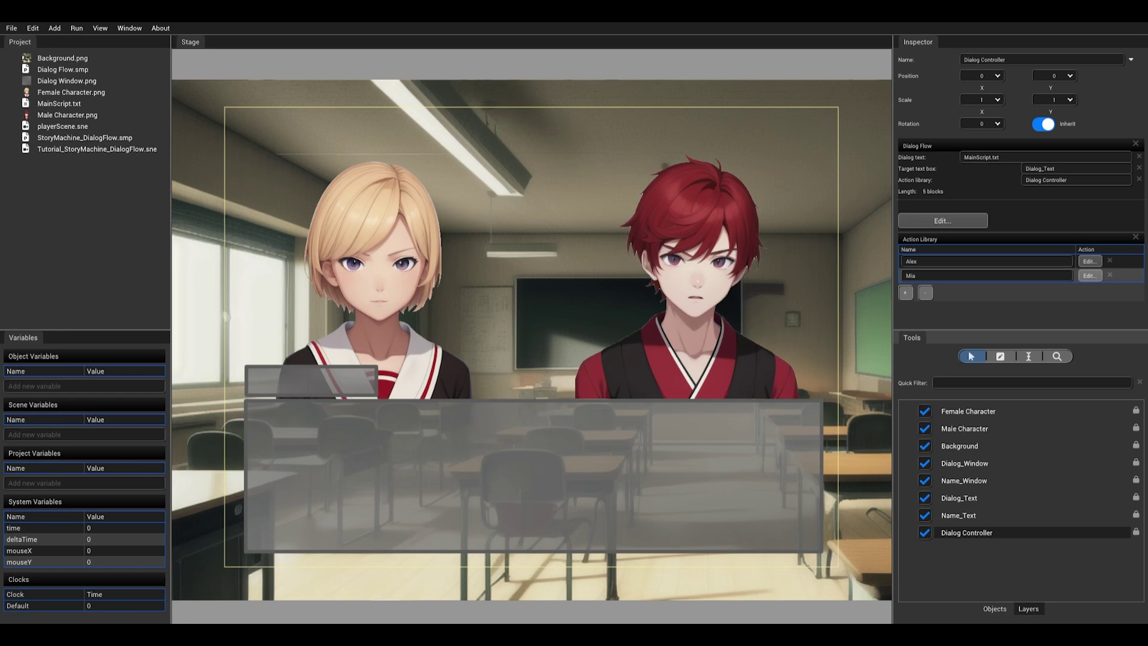
pyautogui.click(1090, 261)
pyautogui.click(1090, 275)
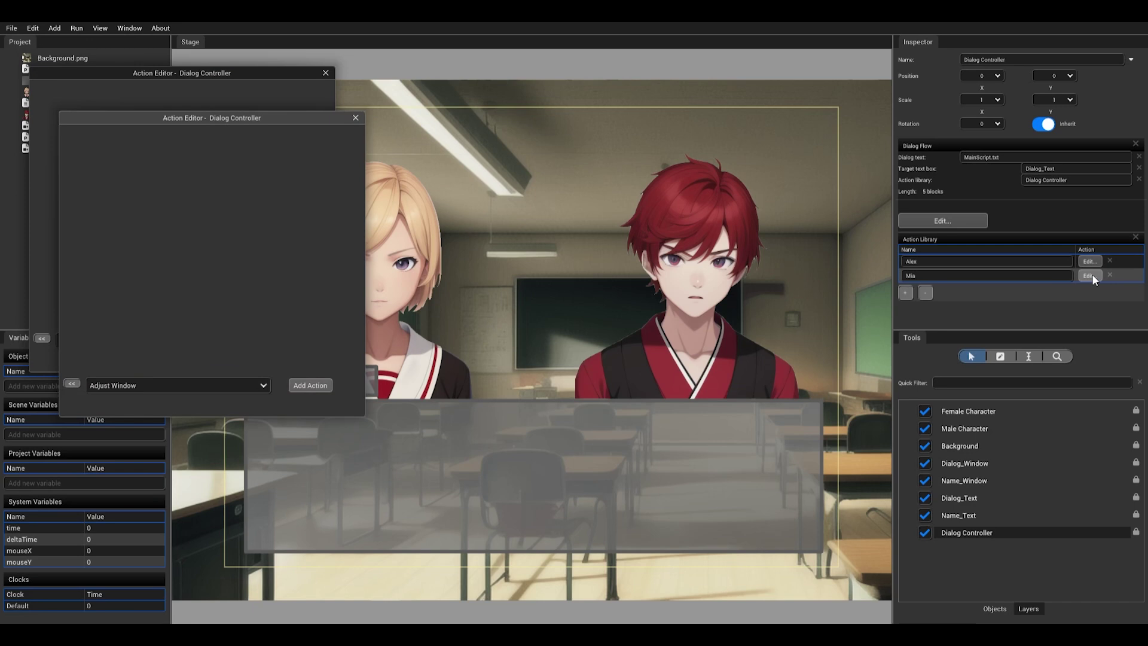
pyautogui.moveTo(278, 109); pyautogui.dragTo(450, 166)
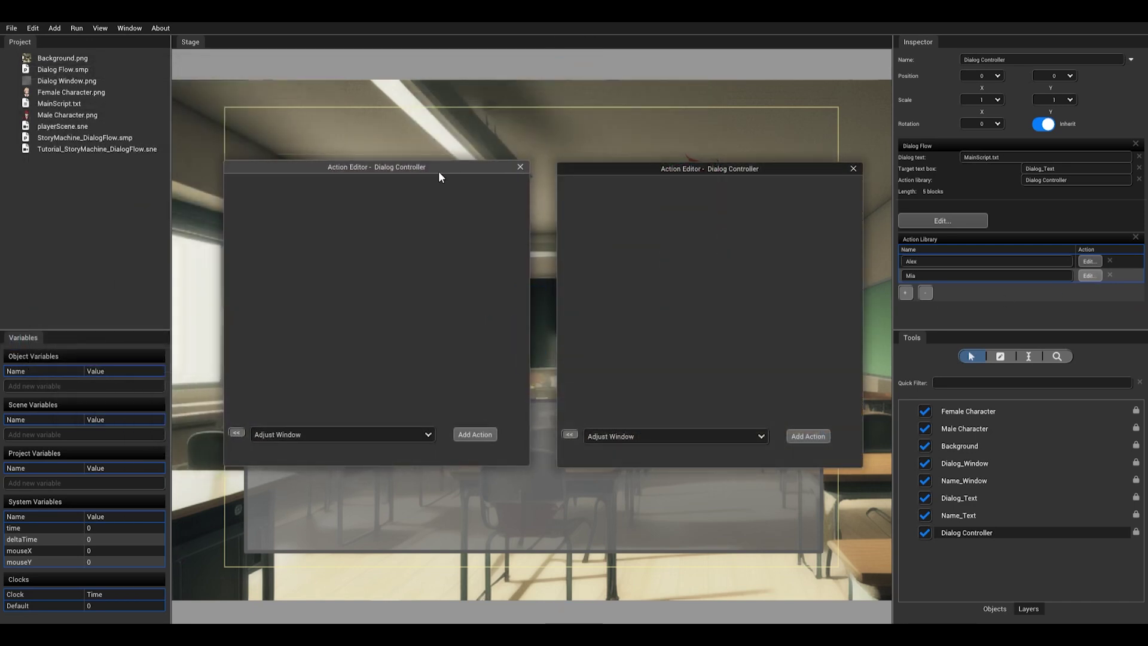
# - Add a Set Text action to both the Alex and the Mia library entries
pyautogui.click(427, 433)
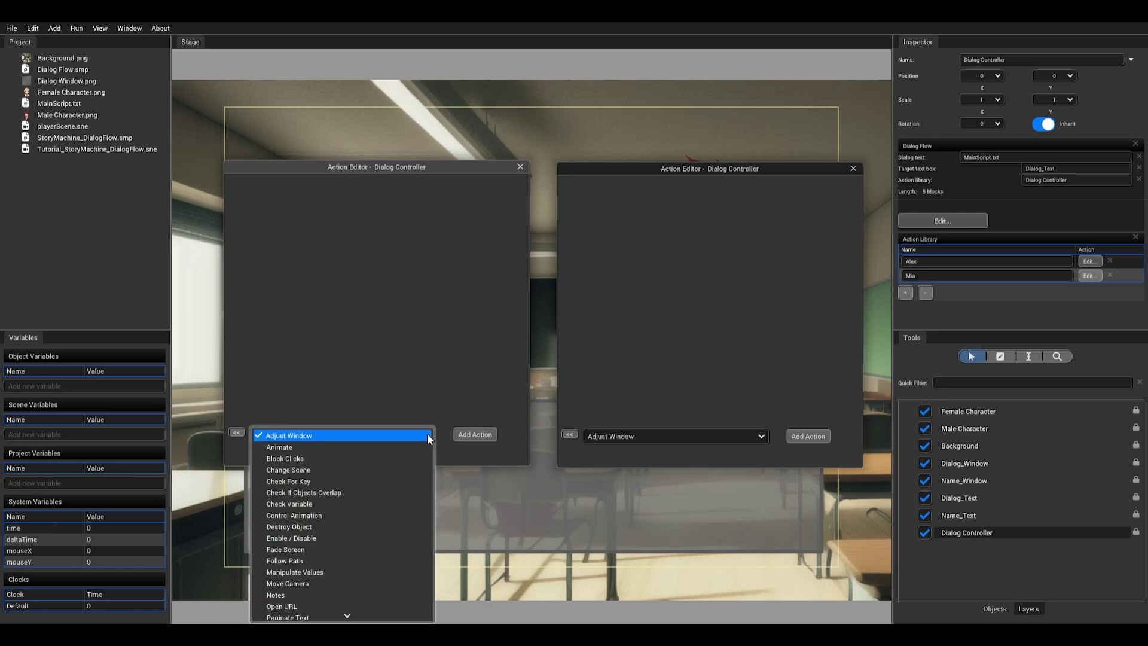
pyautogui.scroll(-3, 371, 489)
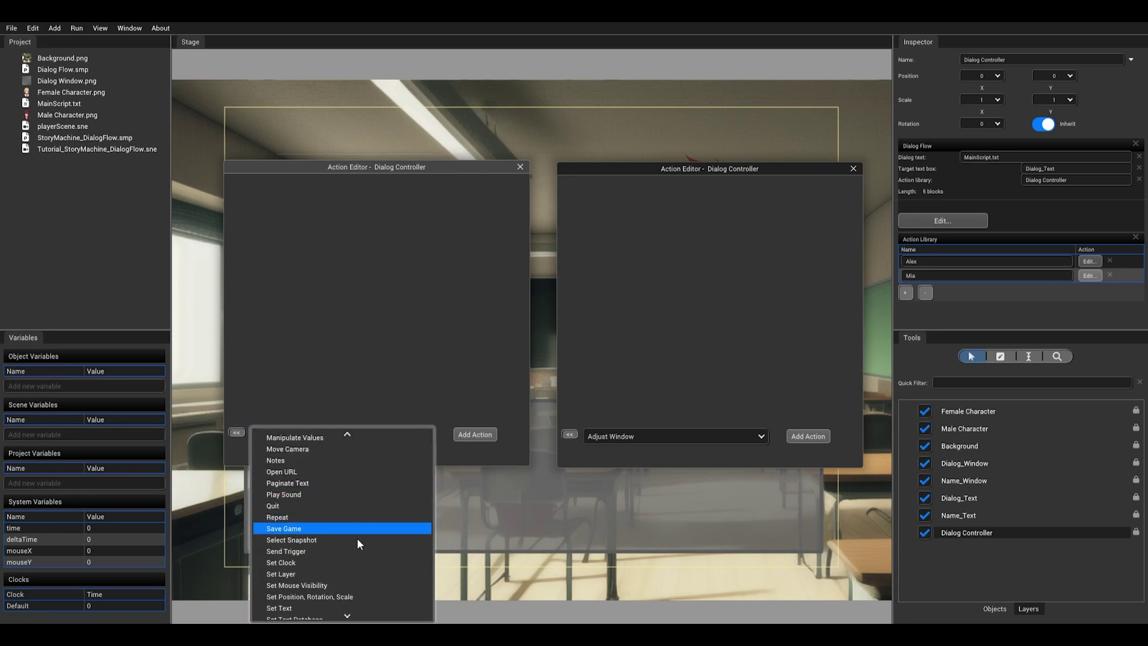
pyautogui.click(335, 605)
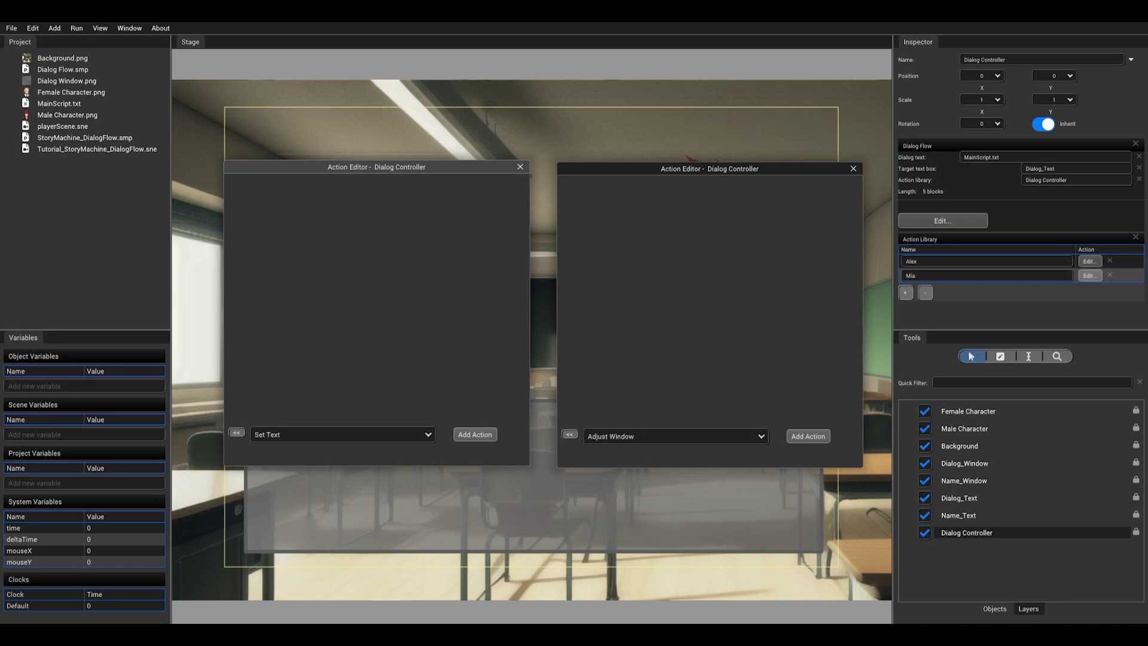
pyautogui.click(729, 436)
pyautogui.scroll(-3, 697, 501)
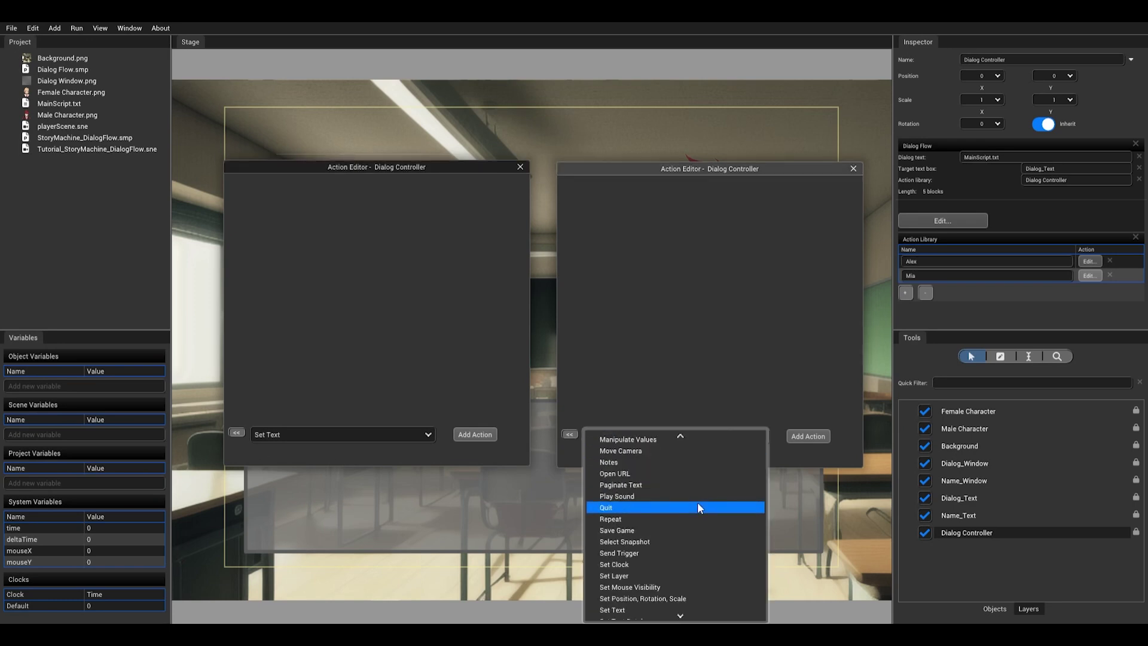
pyautogui.click(663, 565)
pyautogui.click(488, 436)
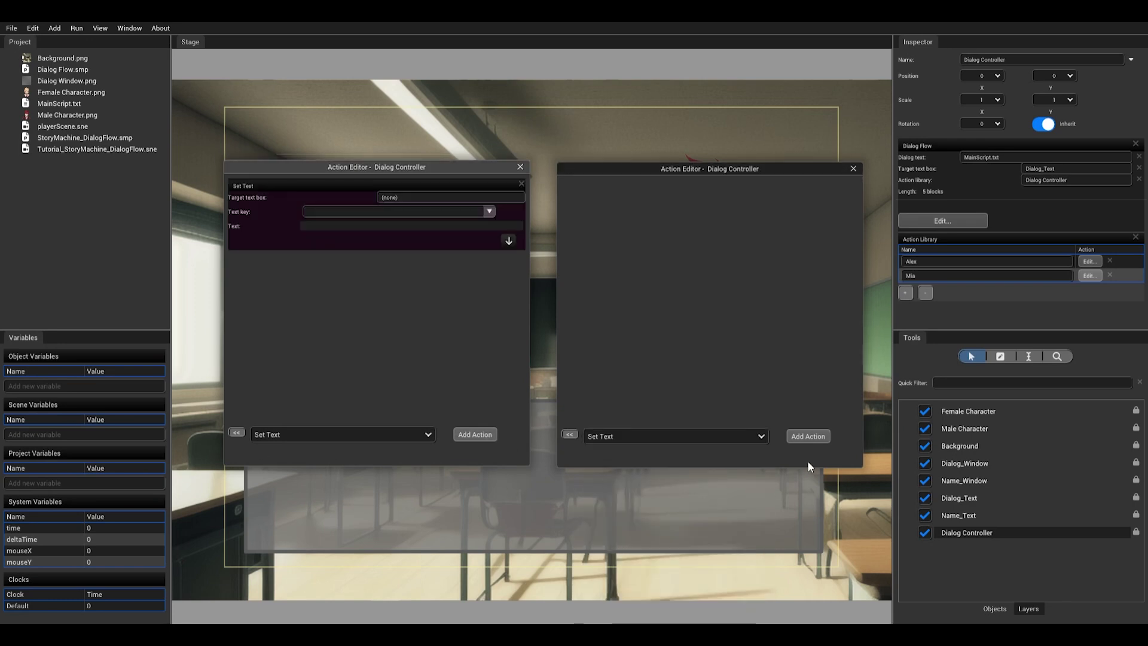
pyautogui.click(811, 437)
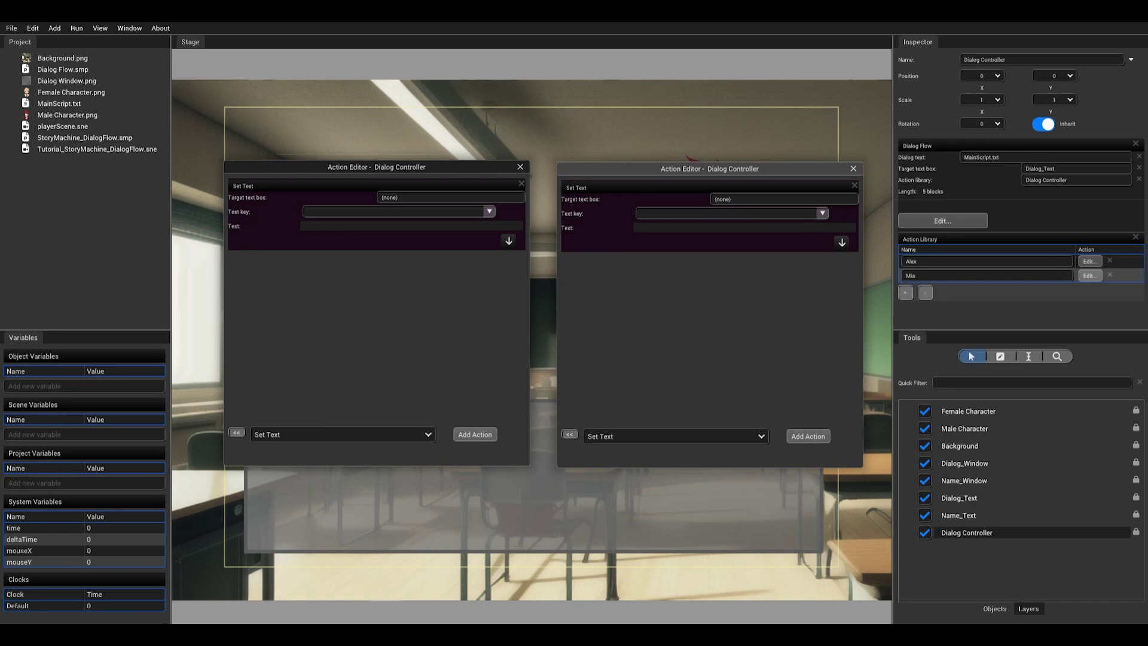
# - Target both Set Text actions at Name_Text, with text key Character 1 for Alex and Character 2 for Mia, and close the editors
pyautogui.moveTo(981, 517); pyautogui.dragTo(447, 197)
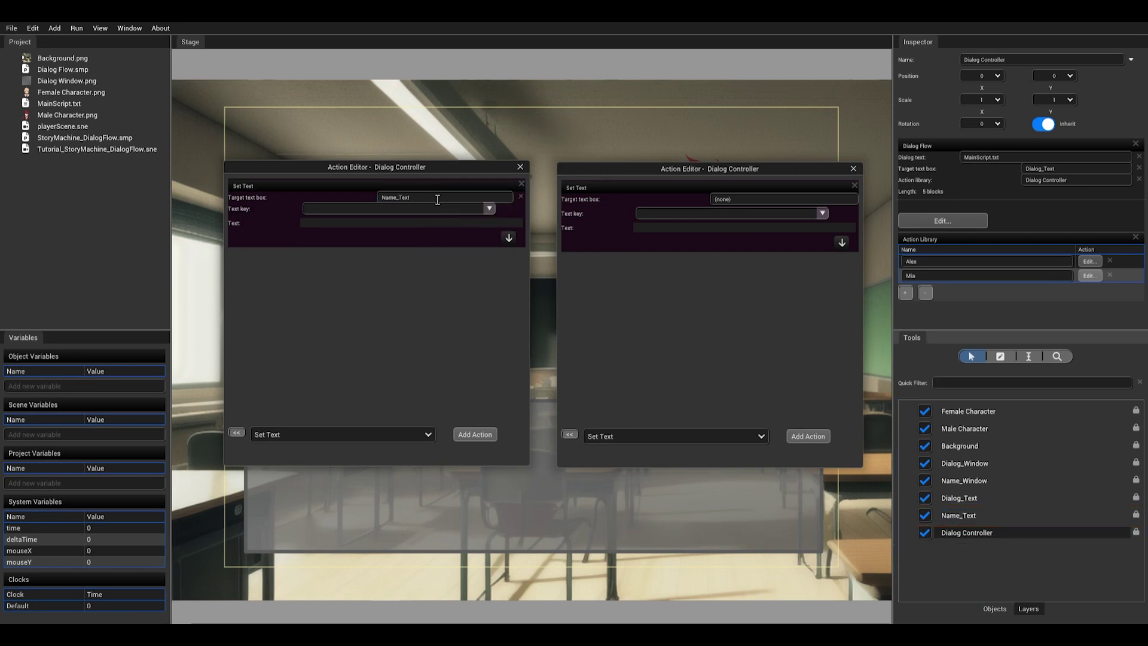
pyautogui.moveTo(971, 514); pyautogui.dragTo(735, 199)
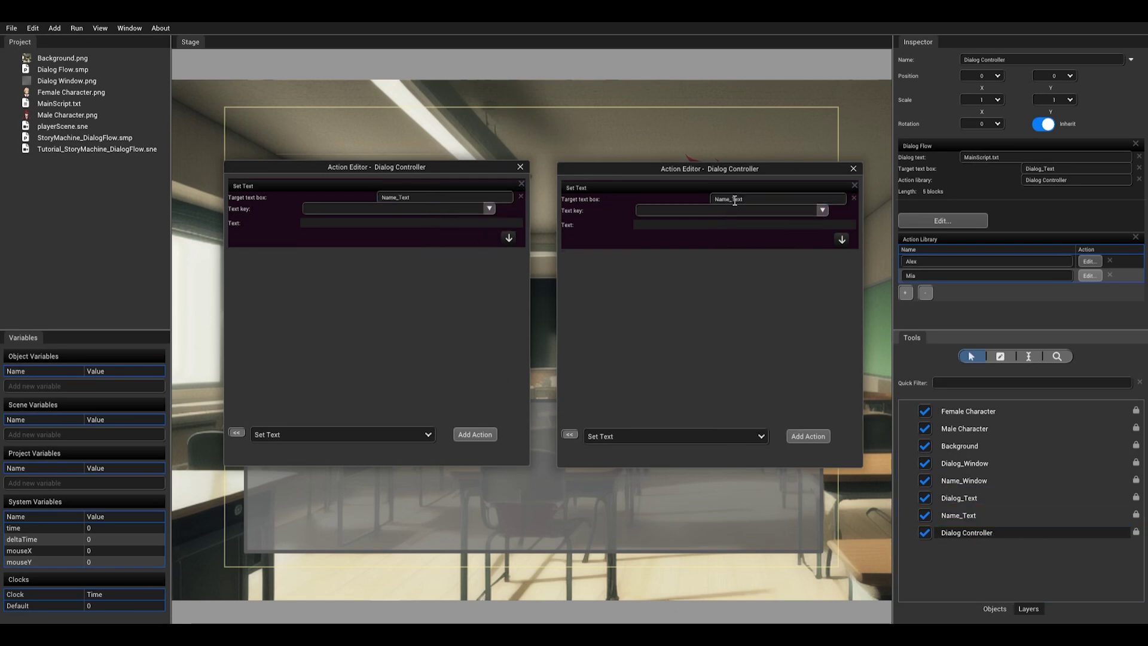
pyautogui.click(491, 206)
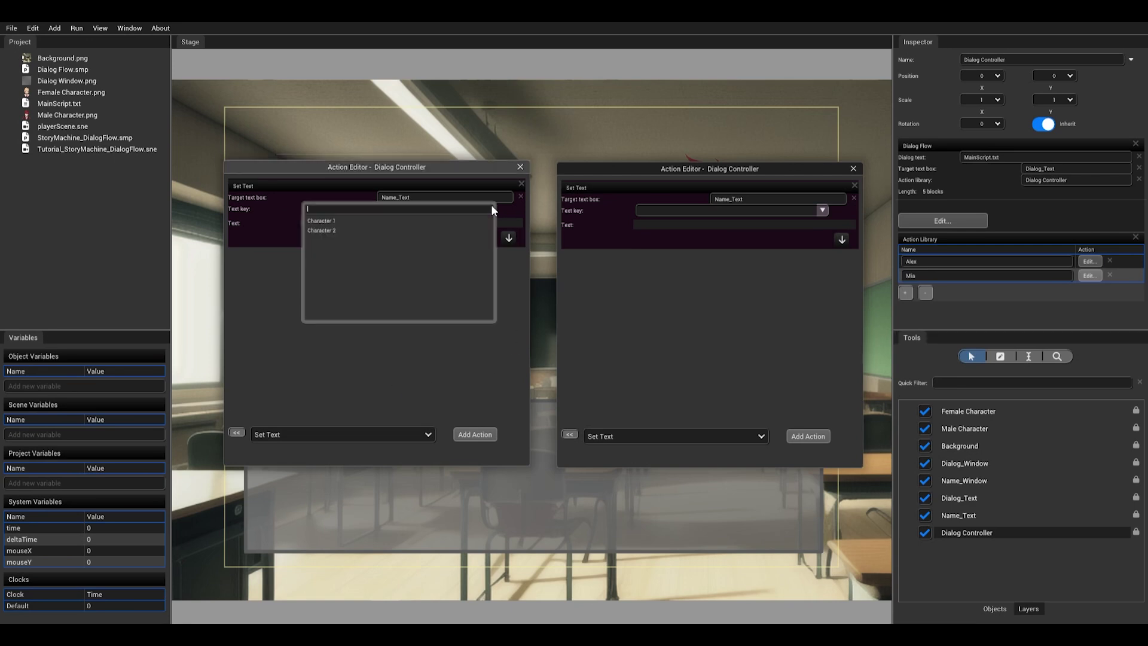
pyautogui.click(435, 221)
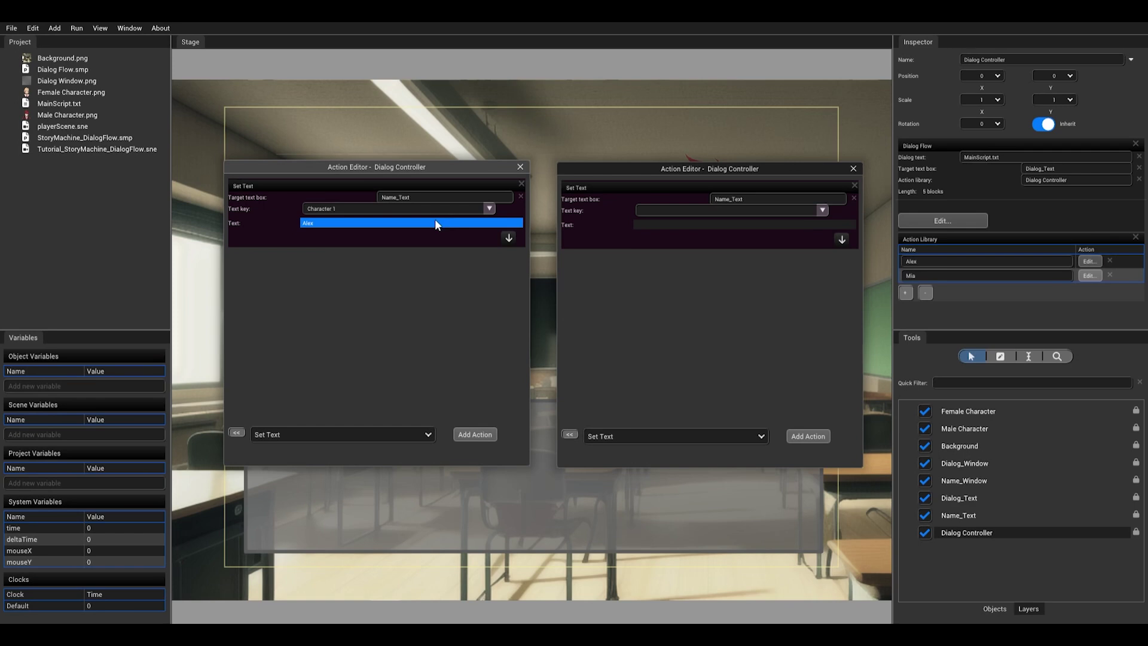
pyautogui.click(823, 211)
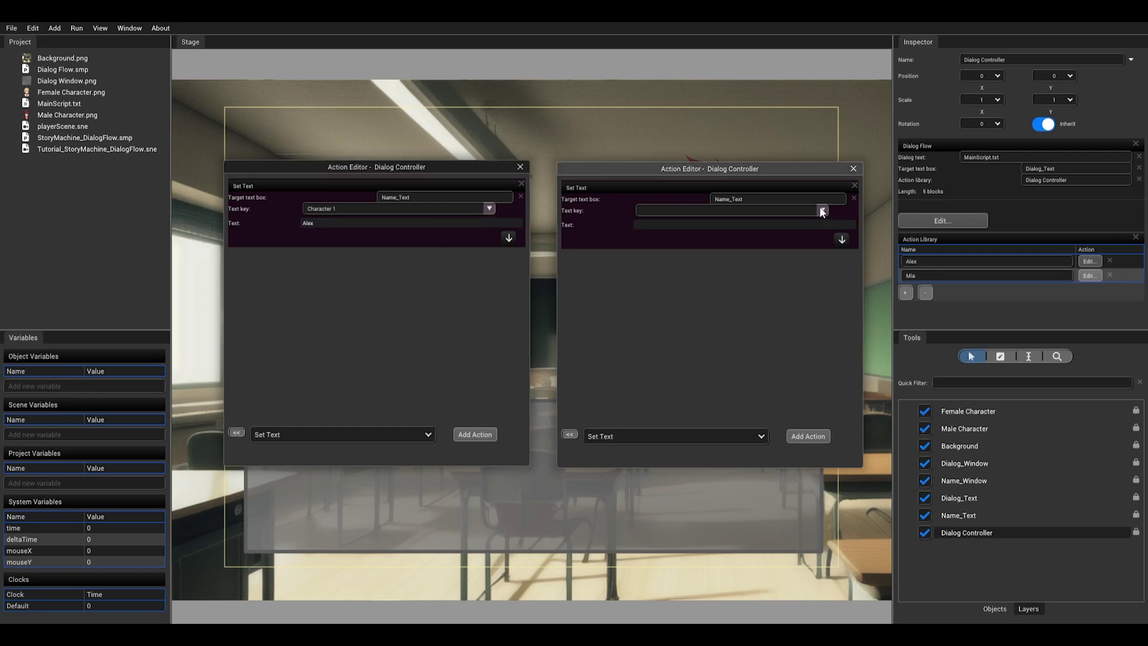
pyautogui.click(805, 233)
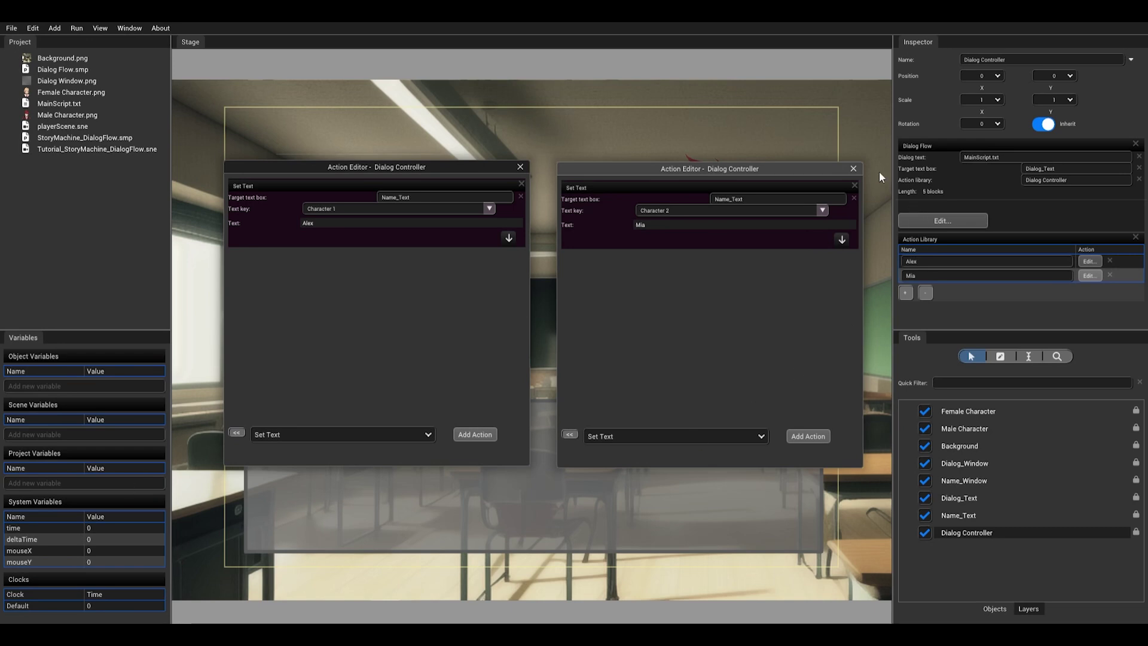
pyautogui.click(853, 169)
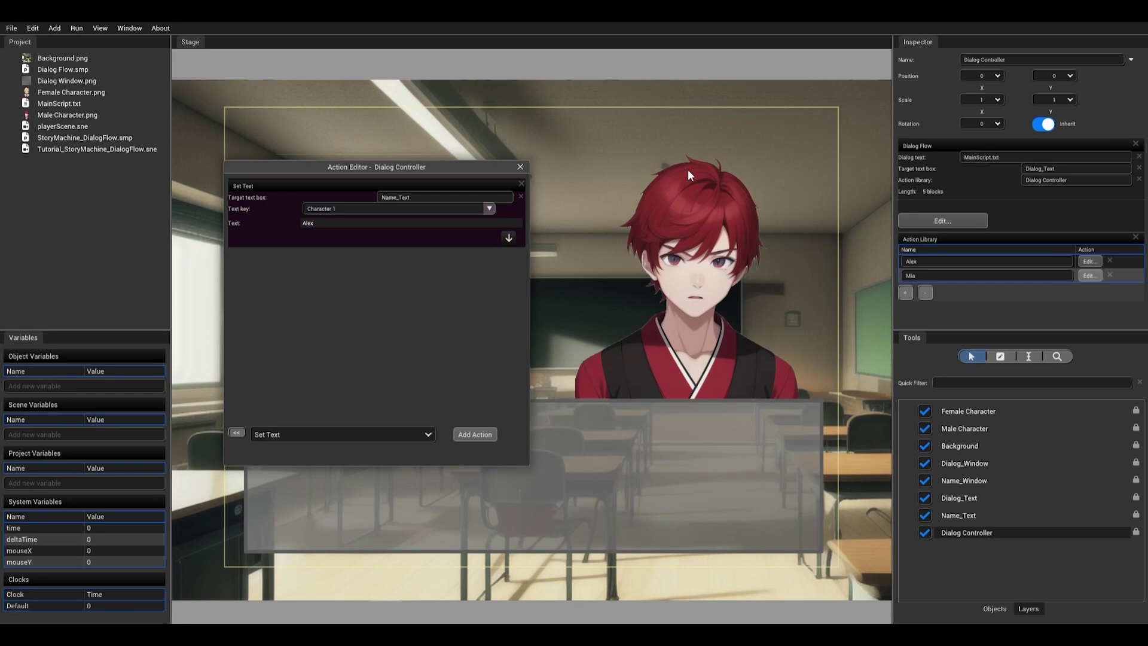
pyautogui.click(520, 169)
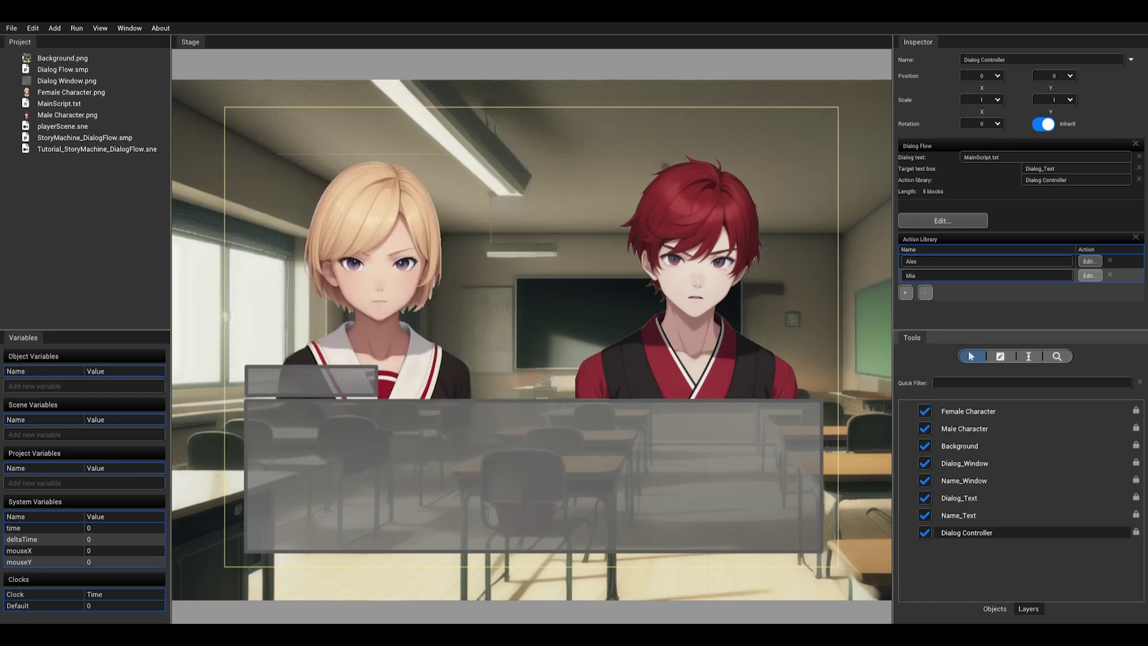
# - Turn off the Type Out Text option for the Name_Text object
pyautogui.click(958, 515)
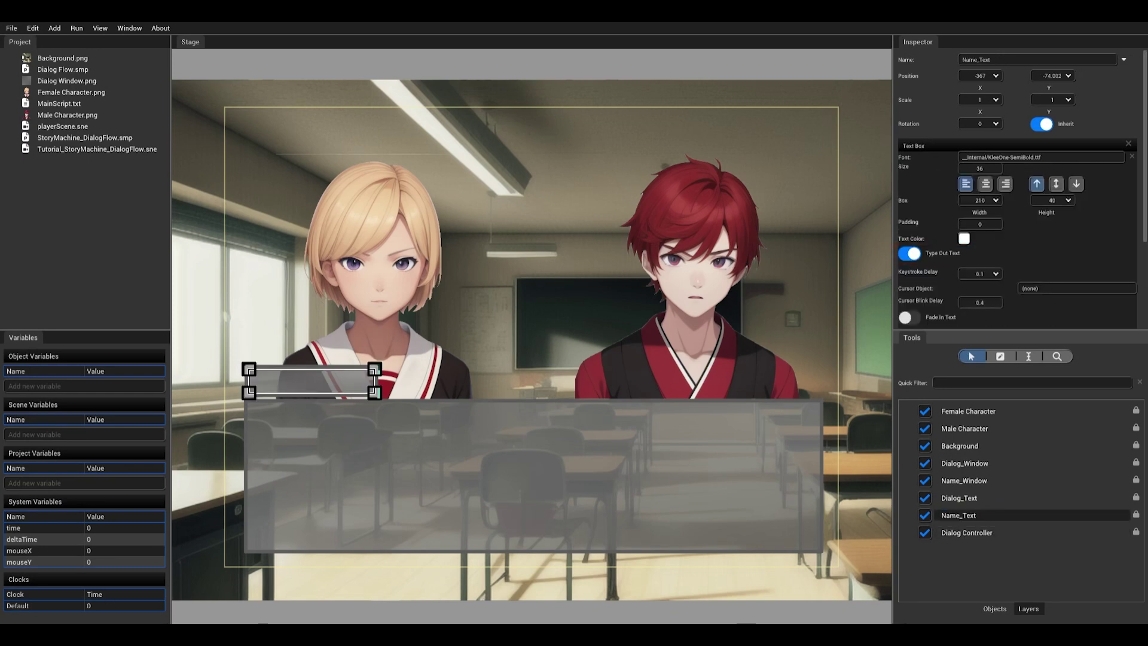
pyautogui.click(917, 255)
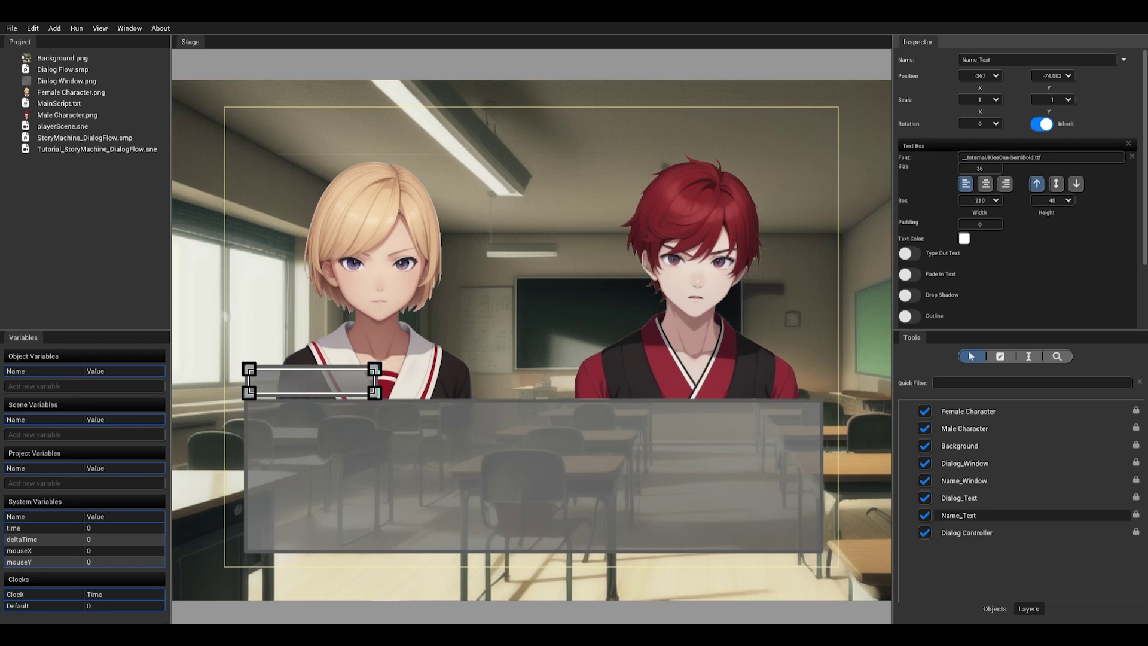
# - Play the scene, advance through several dialog lines to check that the speaker name switches, and stop playback
pyautogui.click(78, 30)
pyautogui.click(100, 43)
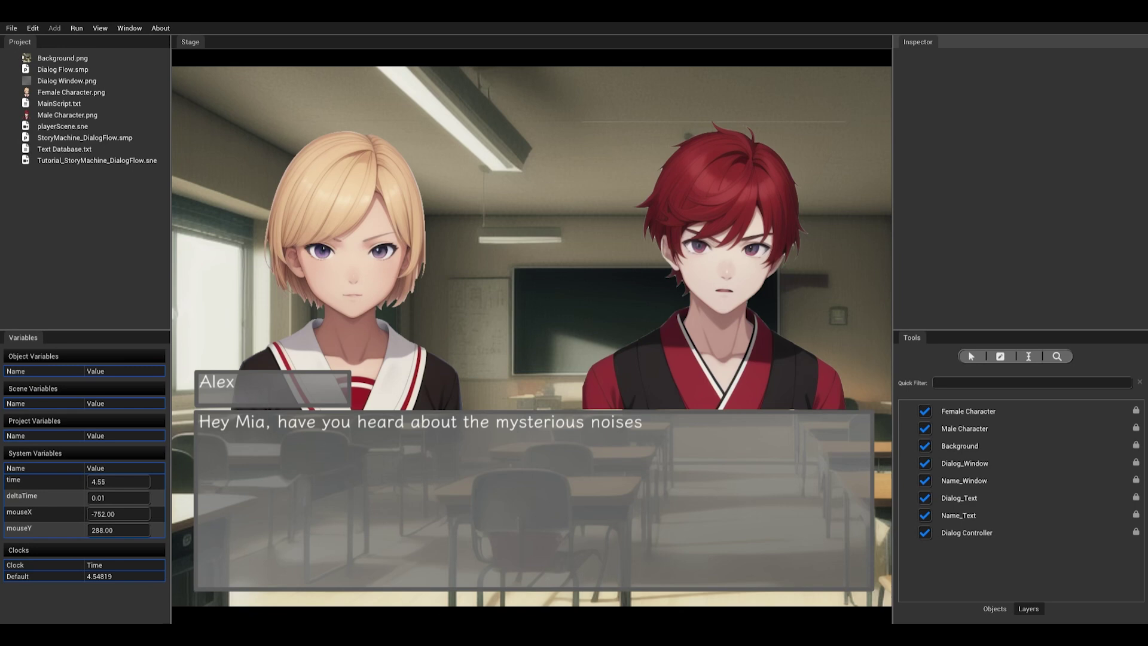
pyautogui.click(329, 462)
pyautogui.click(336, 467)
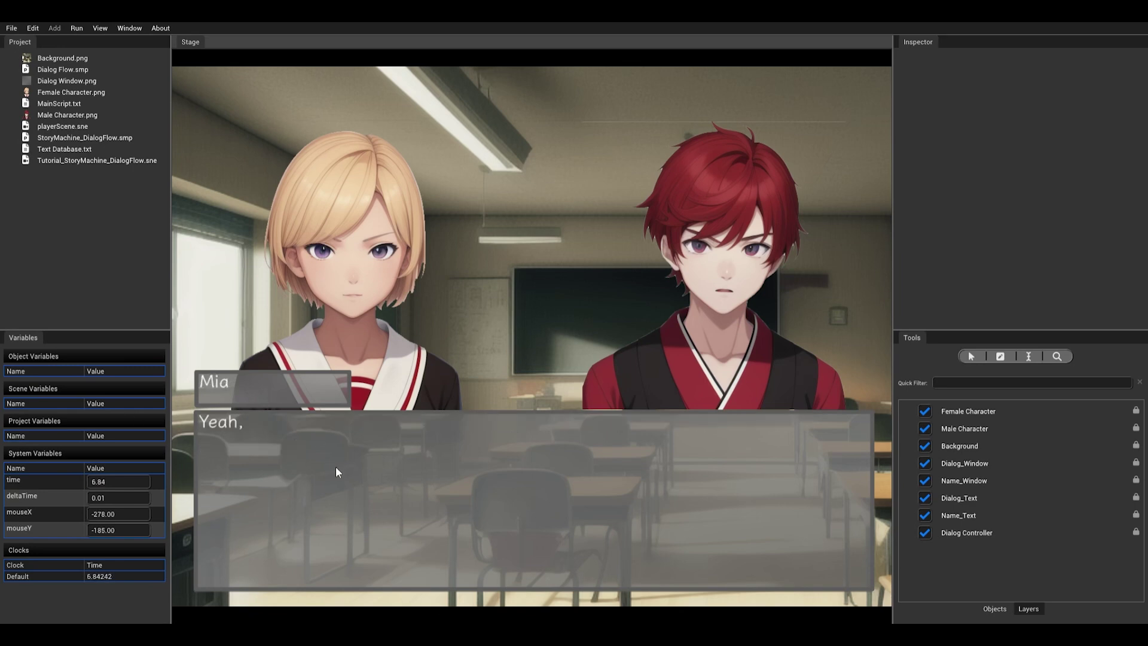
pyautogui.click(304, 563)
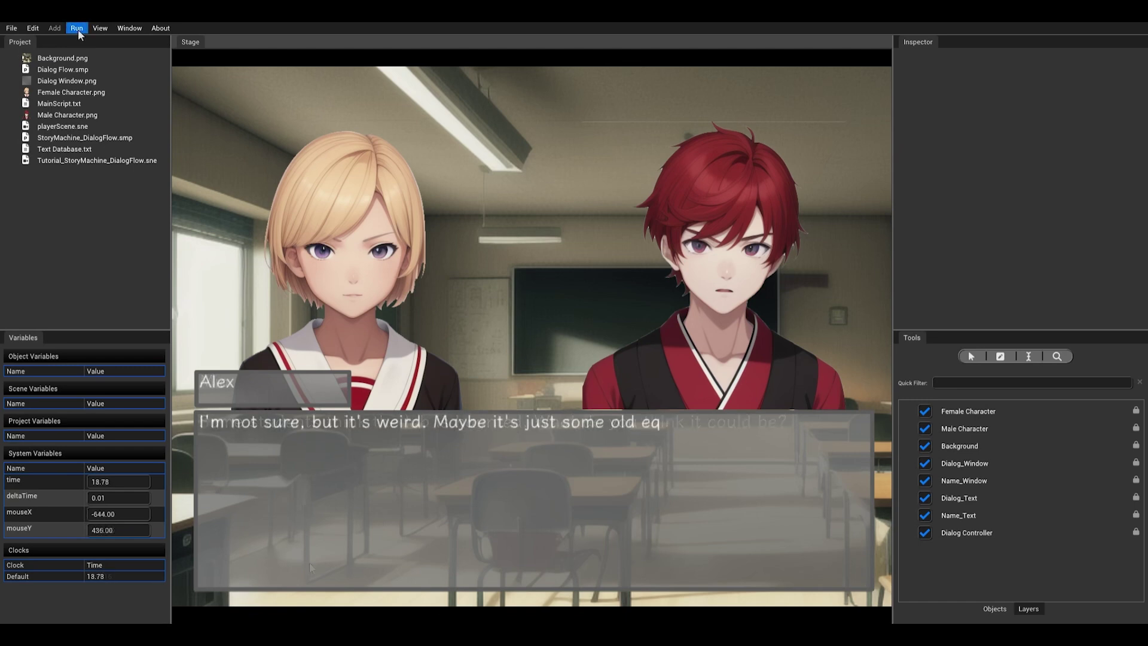
pyautogui.click(77, 28)
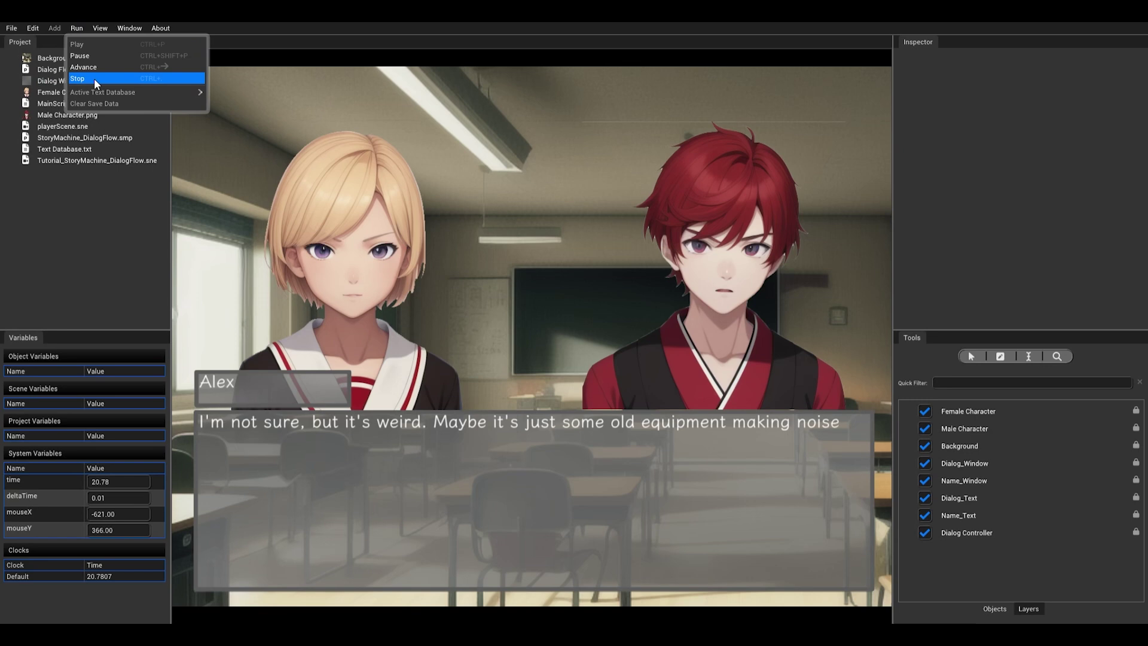
pyautogui.click(95, 78)
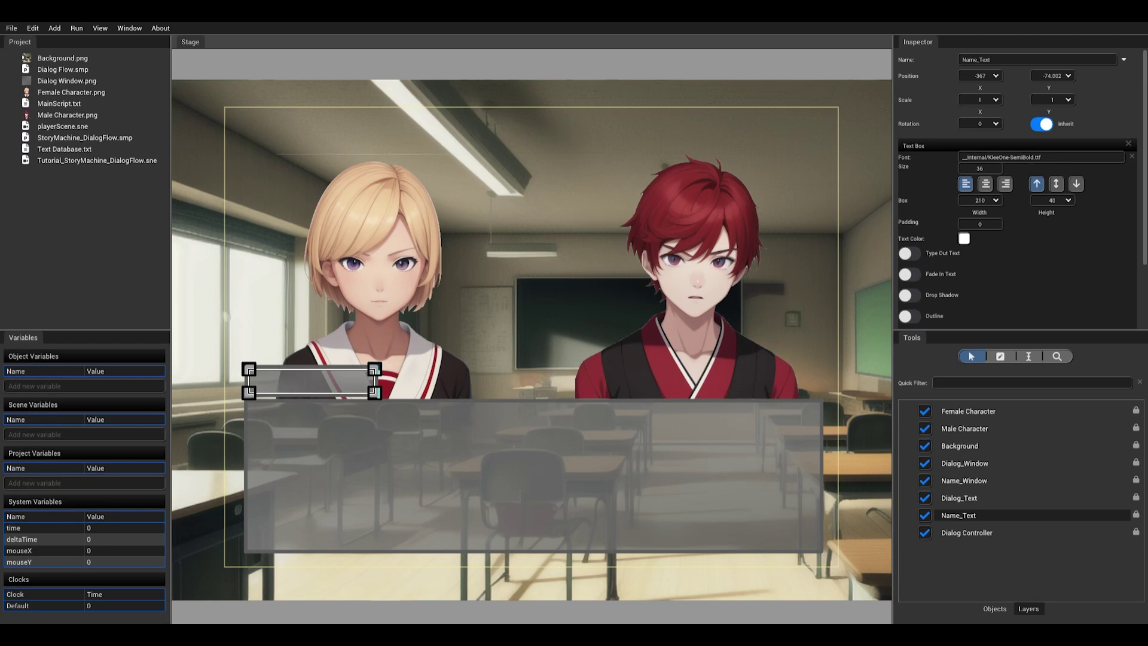
# - Add a third action library entry named Fade to the Dialog Controller and open its action editor over the stage
pyautogui.click(975, 533)
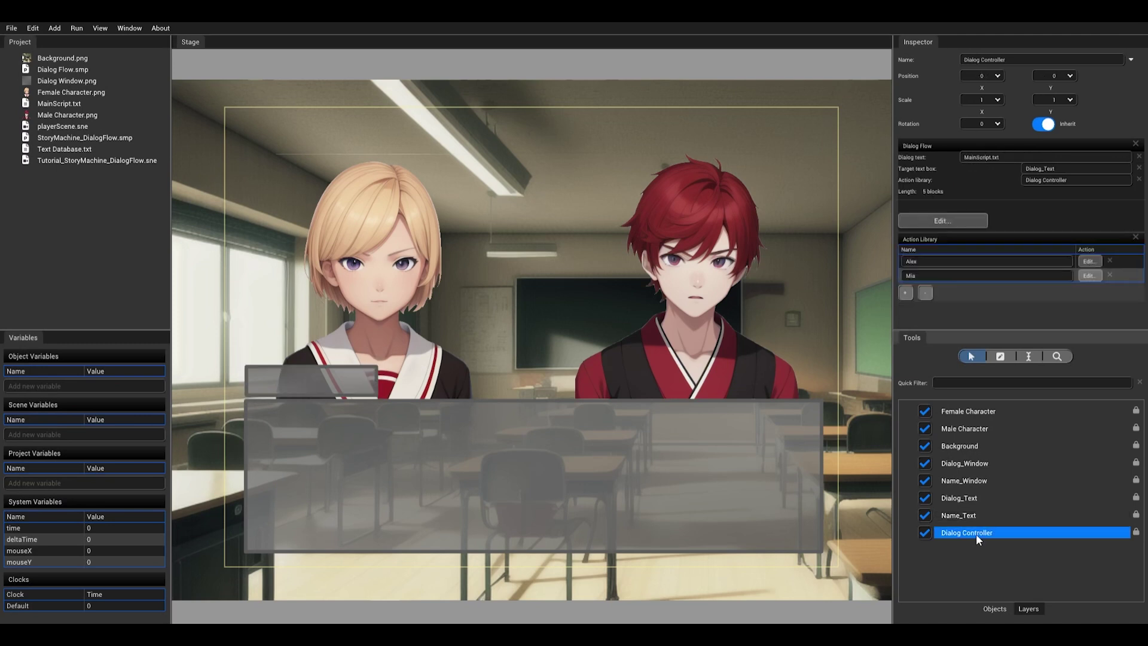
pyautogui.click(907, 294)
pyautogui.click(929, 288)
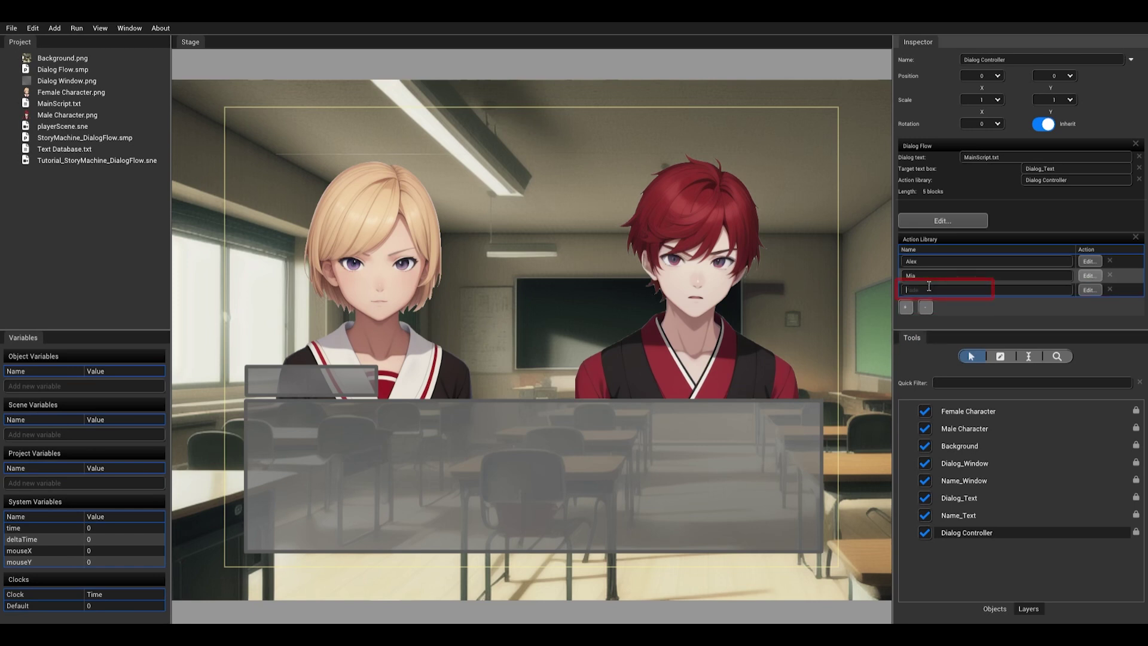
pyautogui.write('Fade')
pyautogui.click(1093, 288)
pyautogui.moveTo(199, 71); pyautogui.dragTo(602, 184)
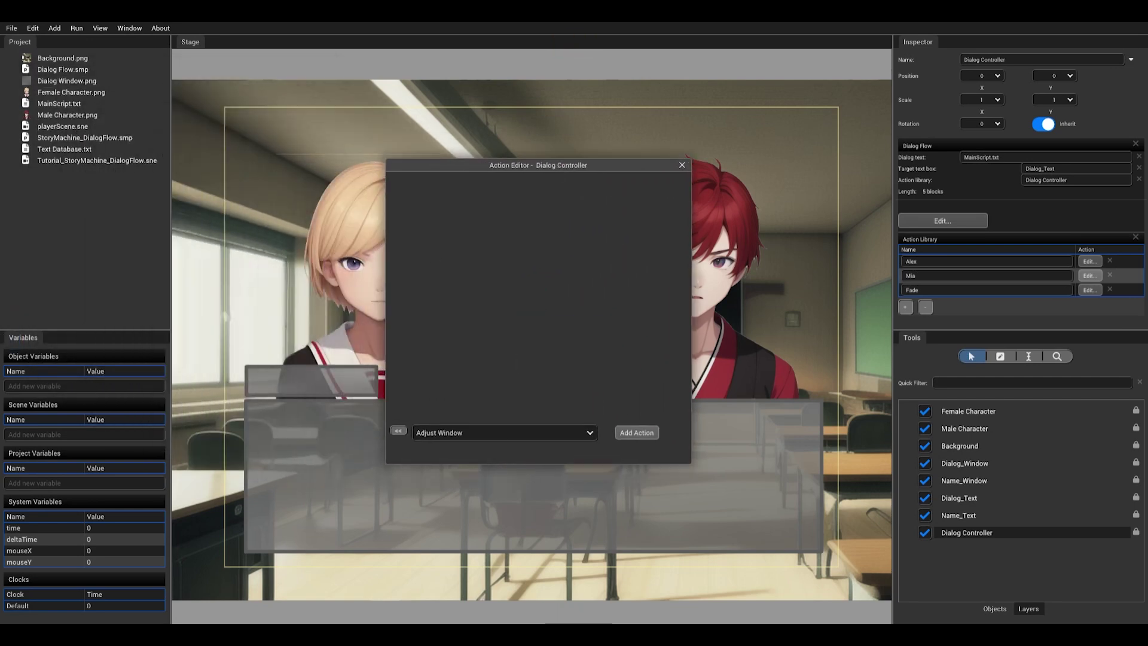
# - Add a Fade Screen action to the Fade entry and set its fade duration to 0.5
pyautogui.click(496, 431)
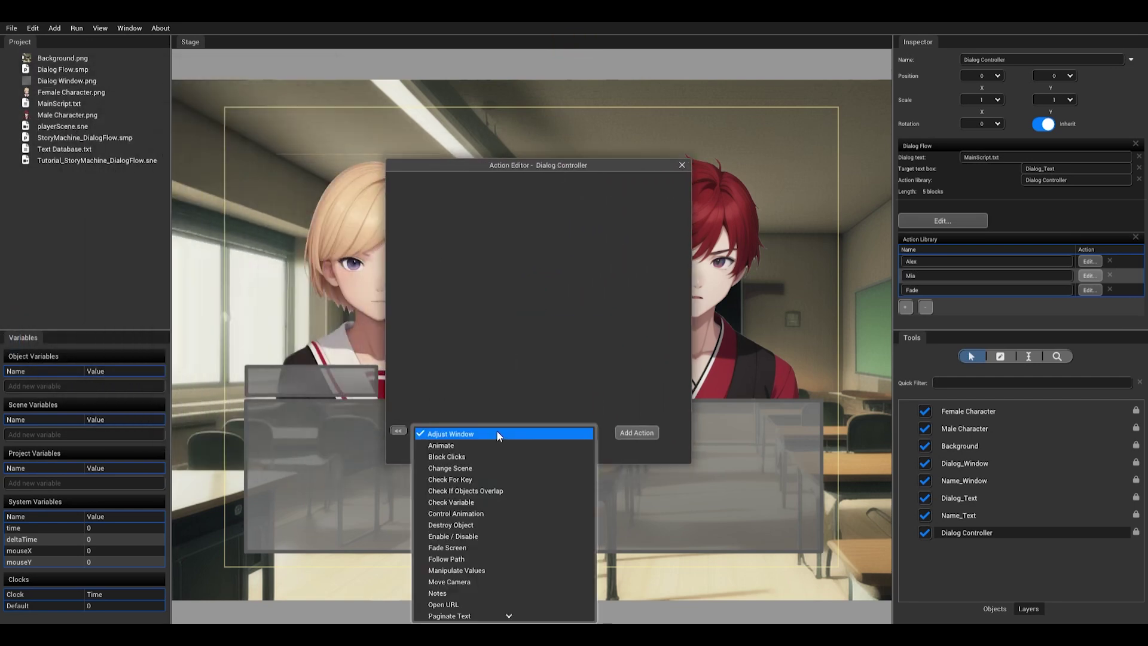
pyautogui.click(482, 548)
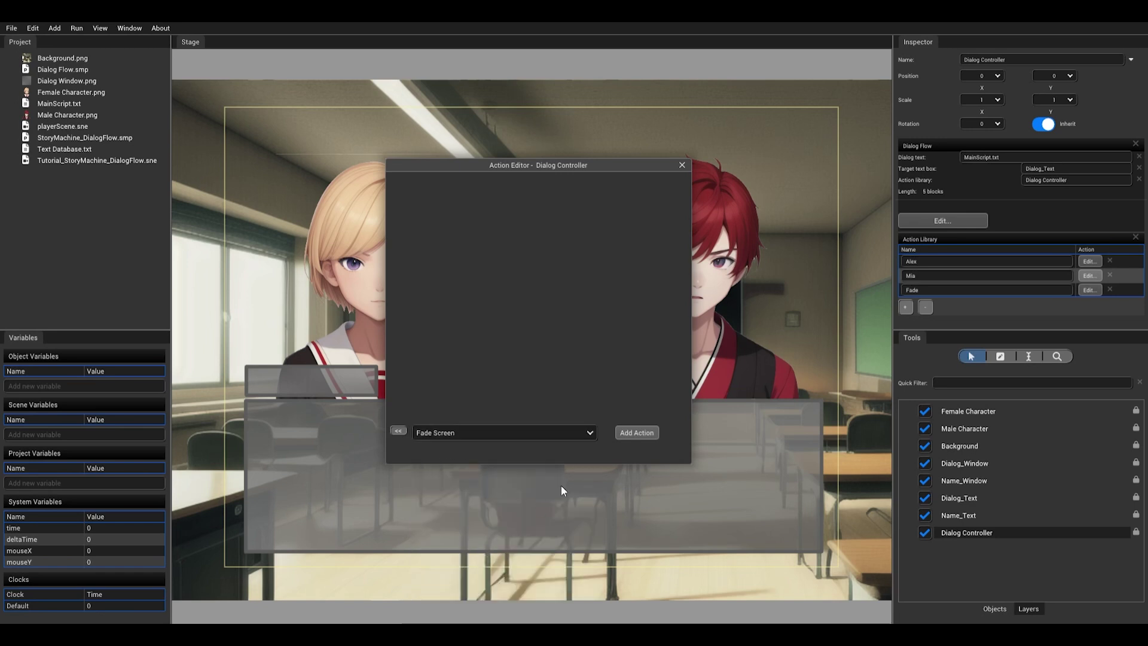
pyautogui.click(638, 433)
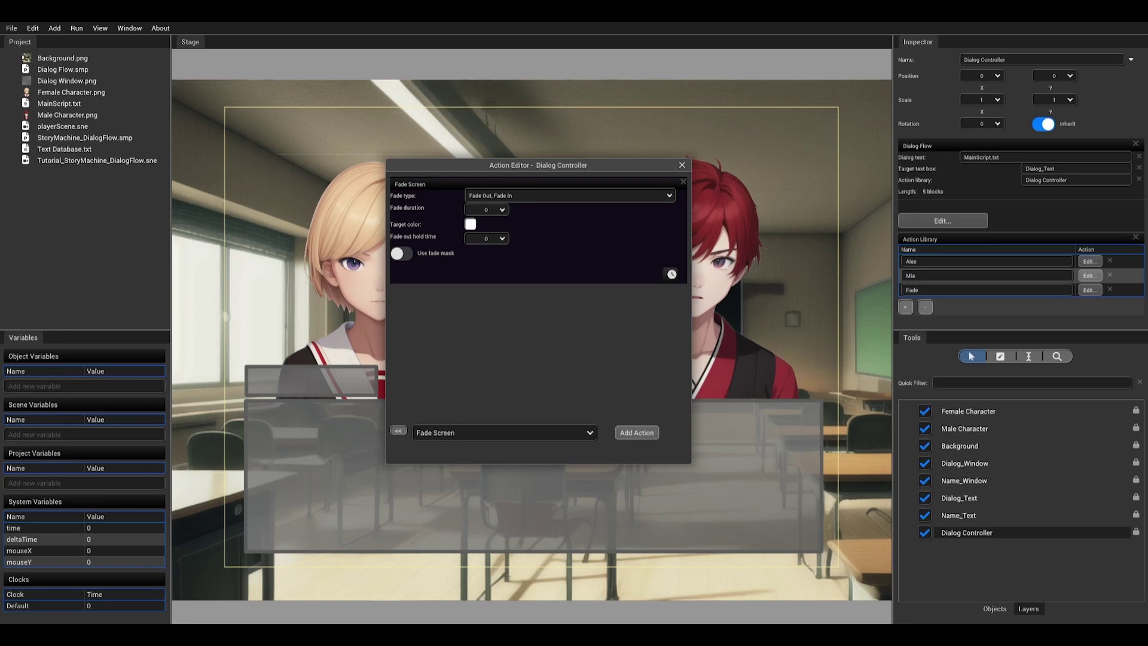
pyautogui.click(488, 209)
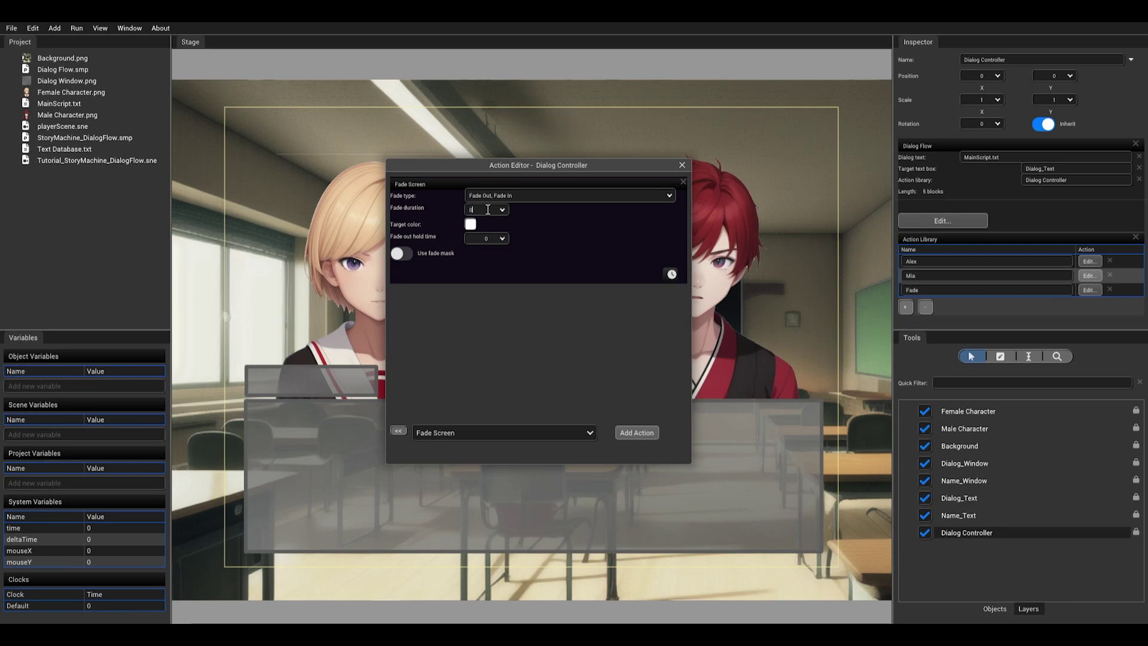
pyautogui.write('.5')
pyautogui.press('Return')
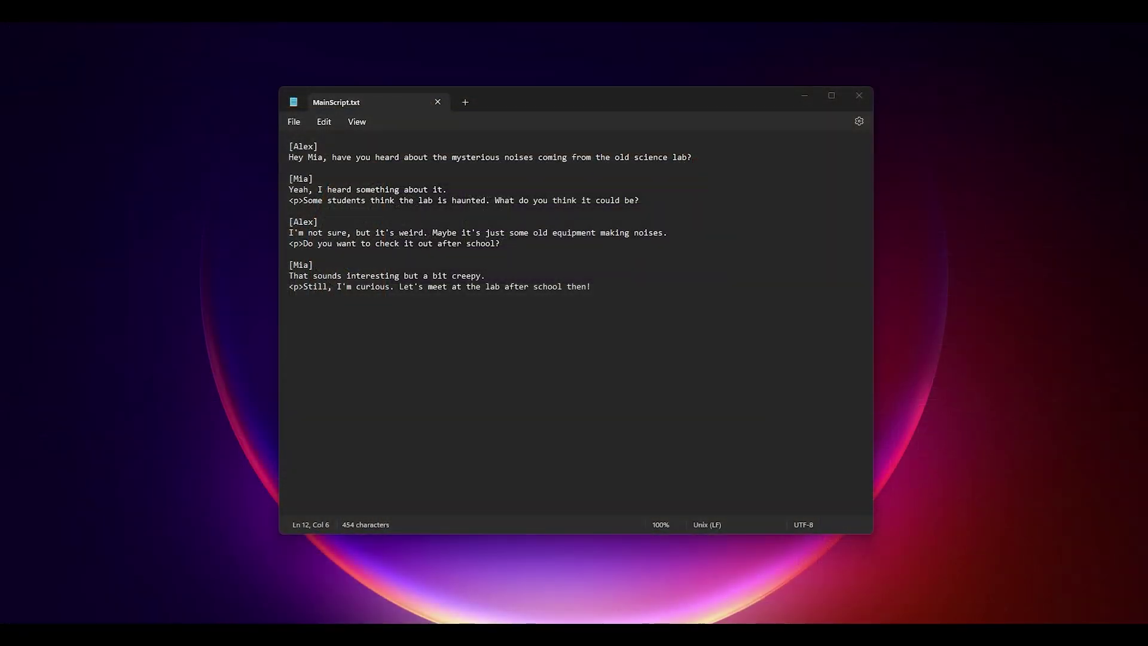
# - In Notepad, add a [Fade] tag on a new line after the last dialog in MainScript.txt and save the file
pyautogui.click(325, 330)
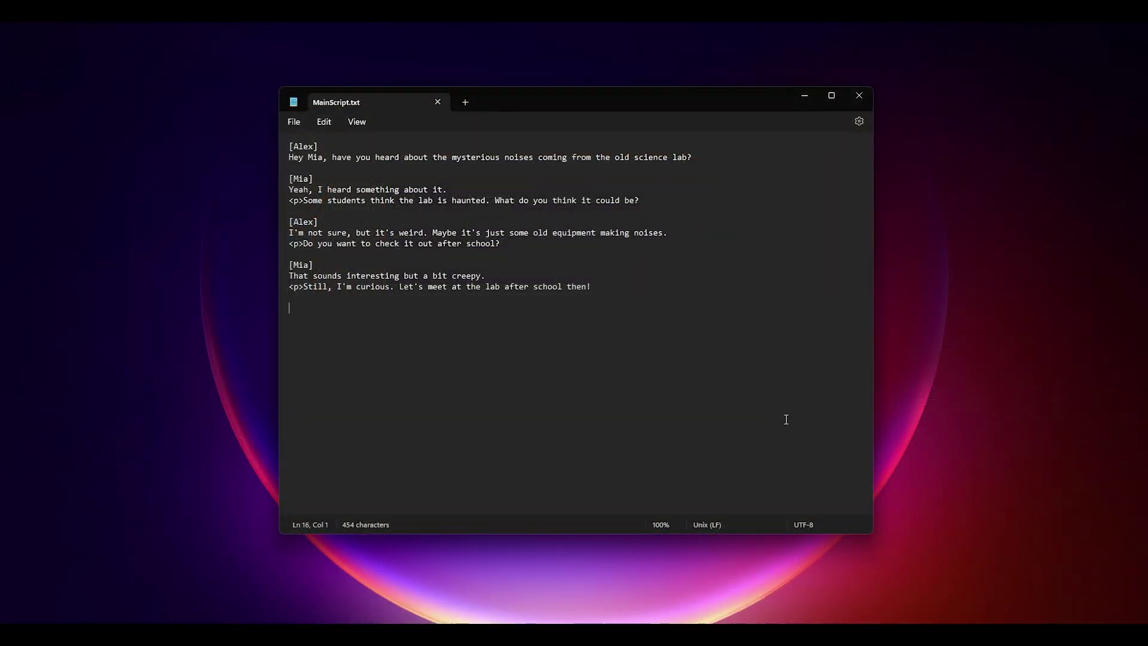
pyautogui.write('[Fade')
pyautogui.click(293, 122)
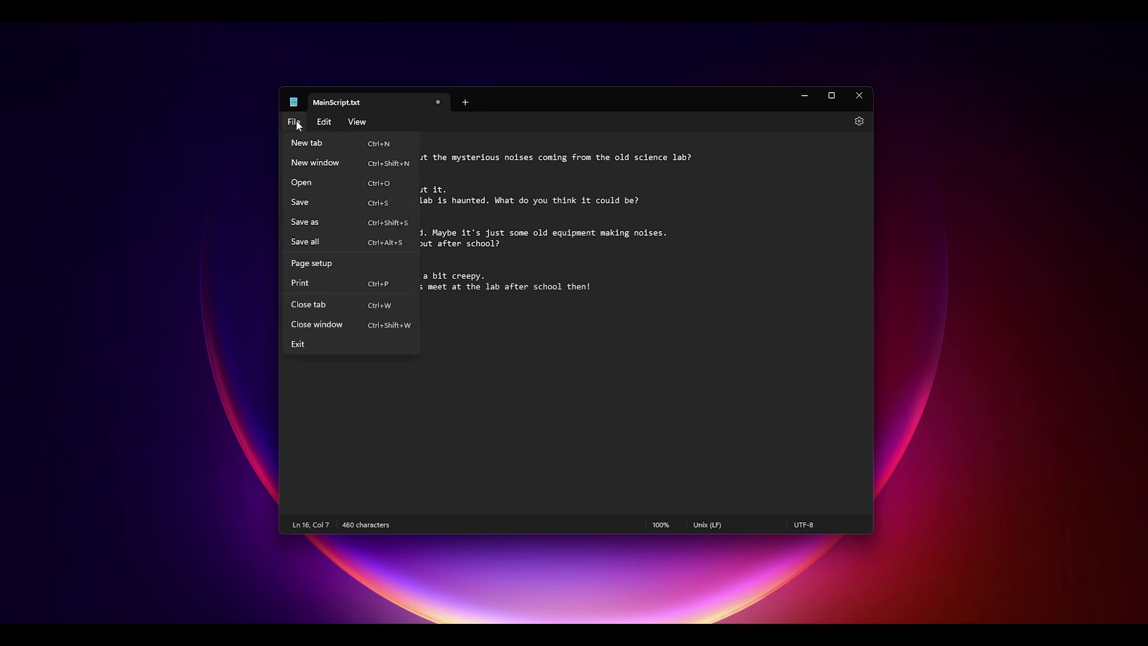
pyautogui.click(320, 200)
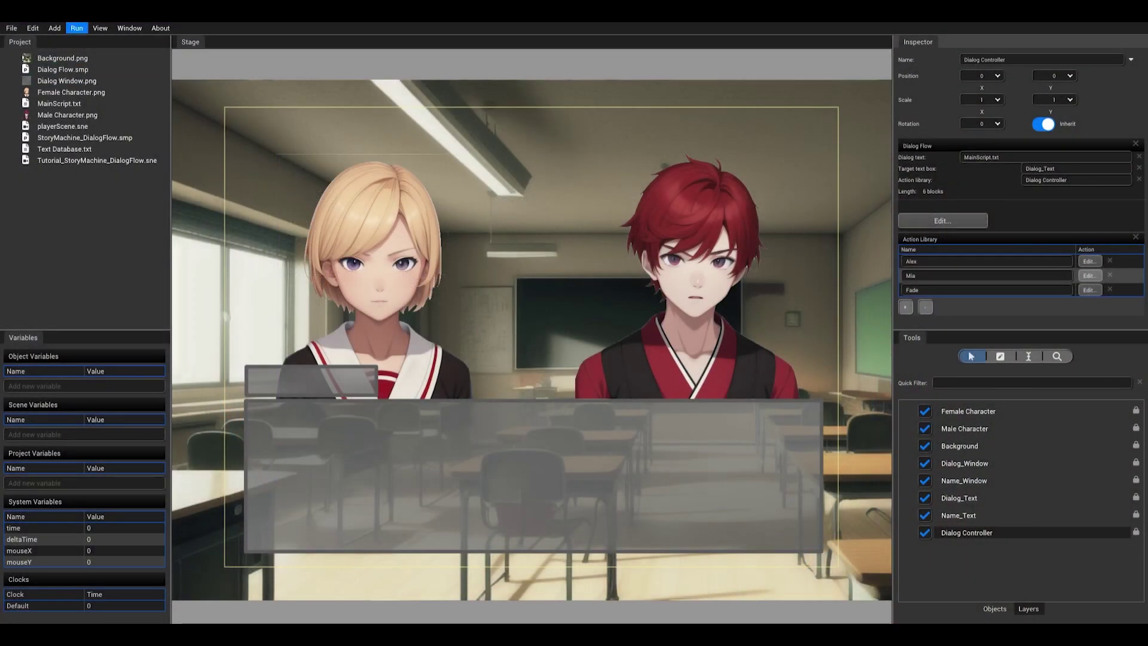
# - In StoryMachine, play the scene and advance through the whole dialog to check the screen fade at its end
pyautogui.click(76, 28)
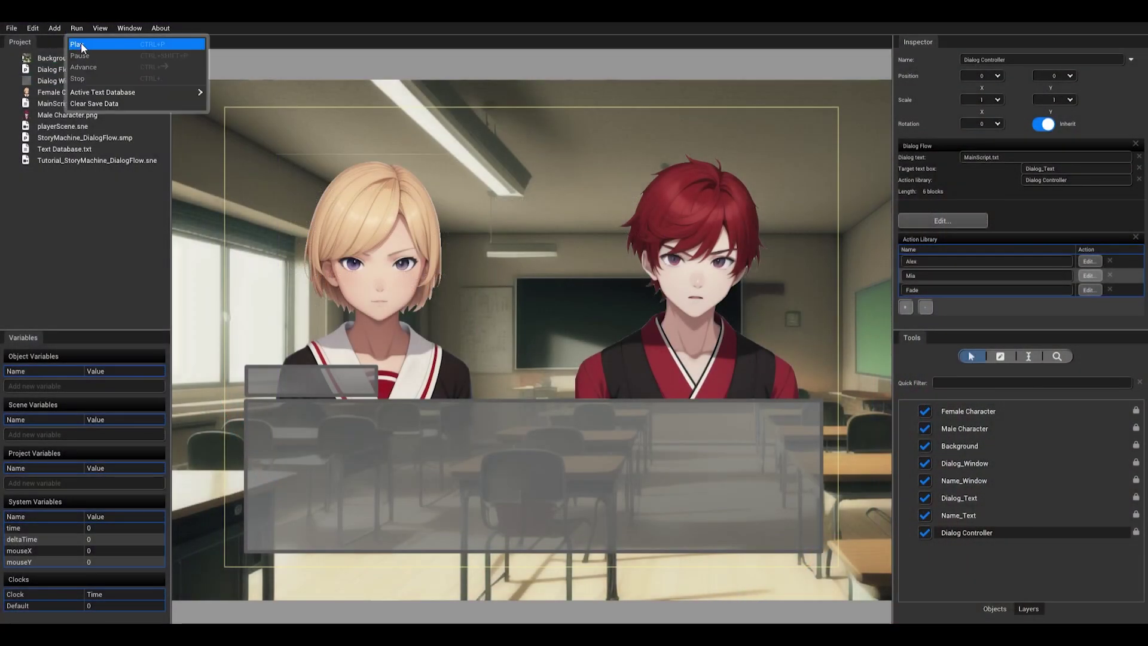
pyautogui.click(81, 43)
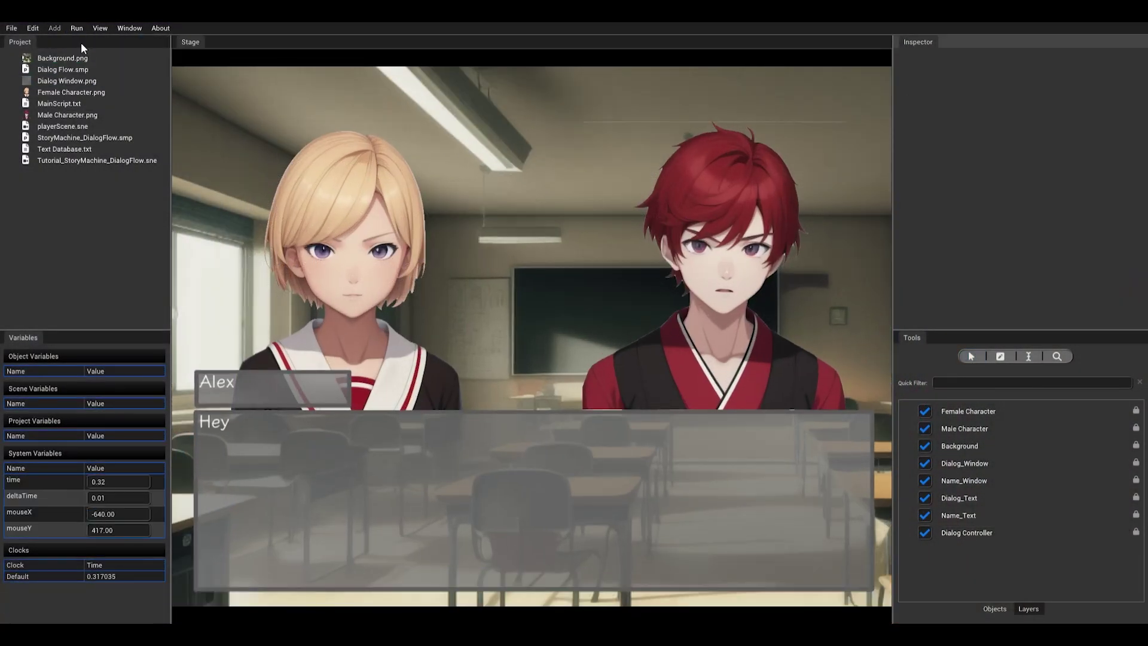
pyautogui.click(218, 324)
pyautogui.click(219, 323)
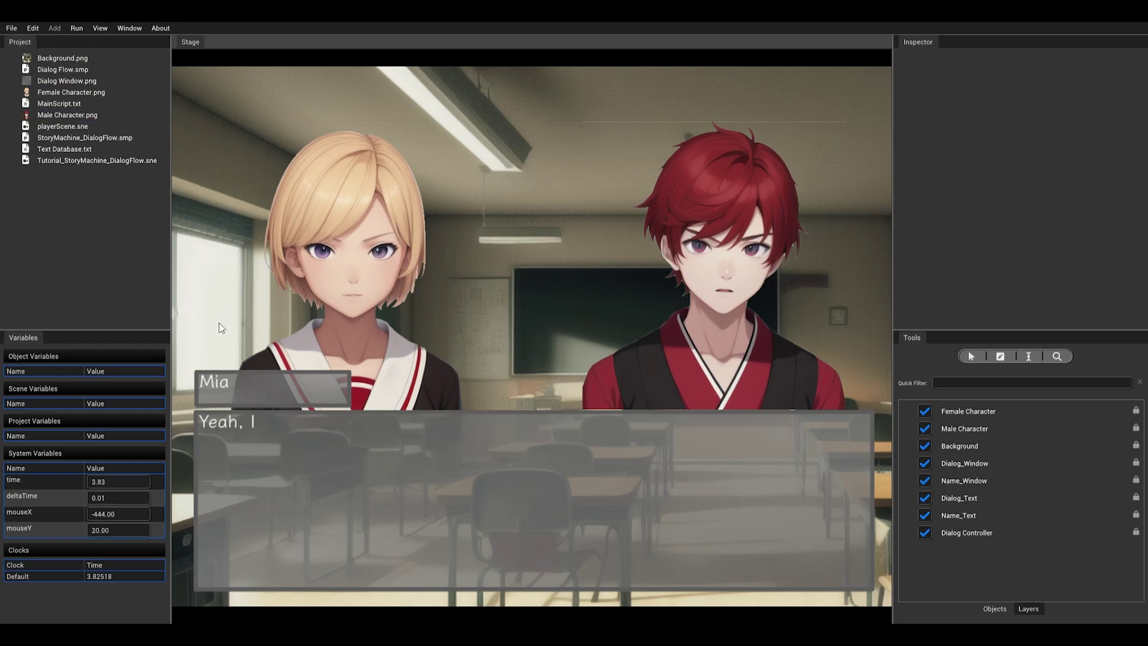
pyautogui.click(219, 323)
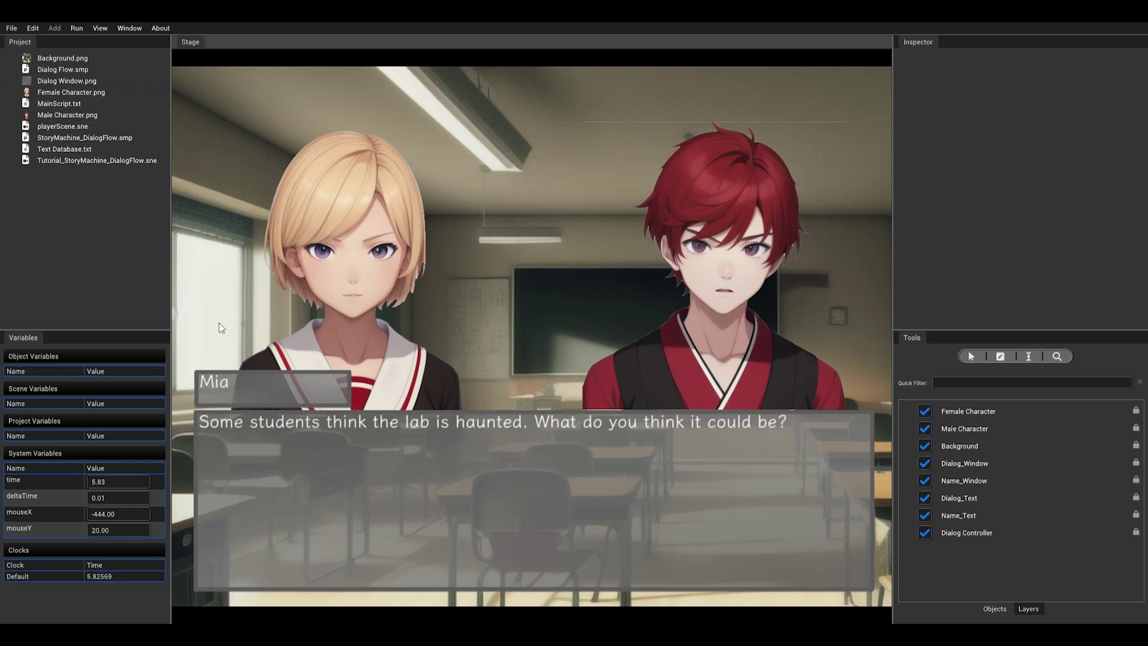
pyautogui.click(219, 323)
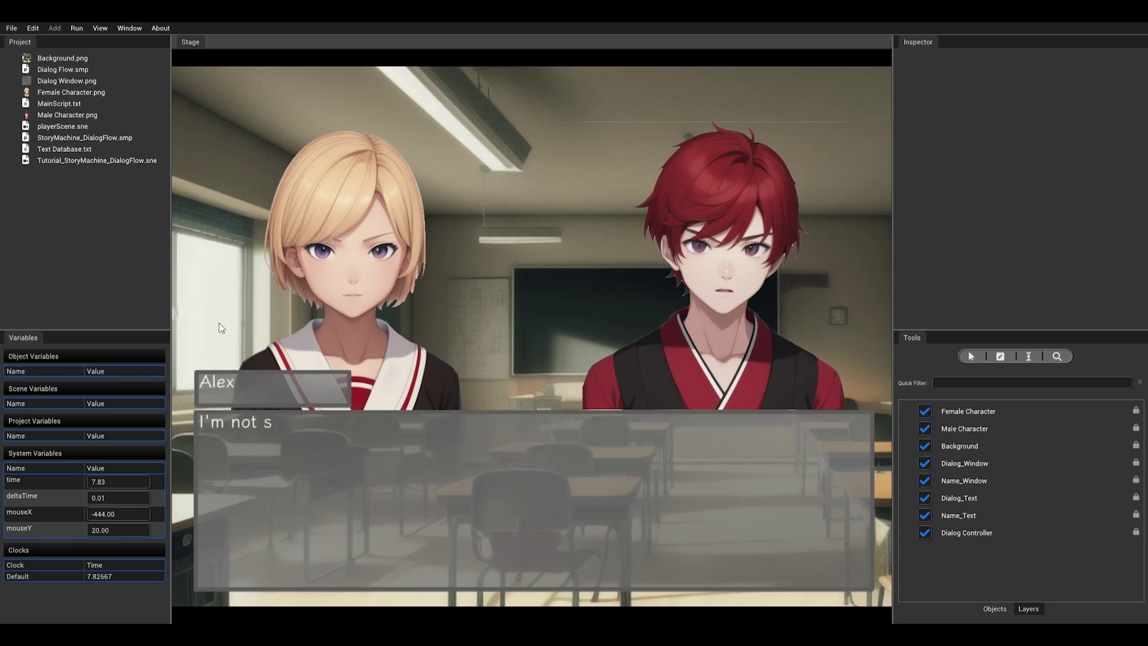
pyautogui.click(219, 323)
pyautogui.click(219, 323)
pyautogui.click(219, 323)
pyautogui.click(219, 323)
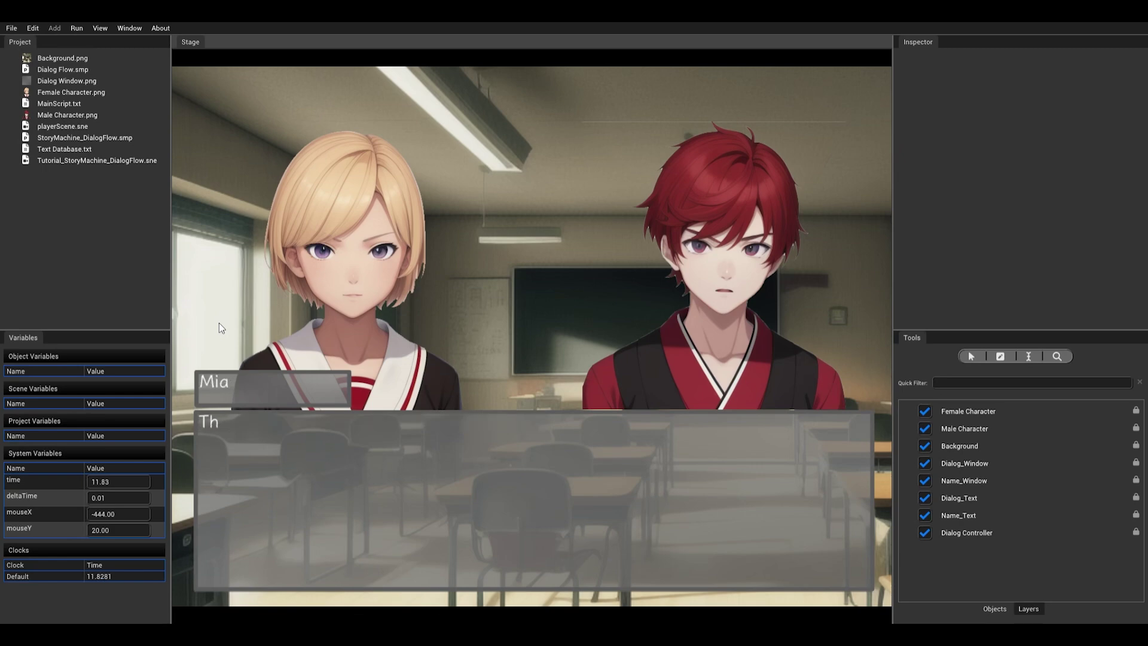
pyautogui.click(219, 323)
pyautogui.click(219, 323)
pyautogui.click(219, 323)
pyautogui.click(219, 323)
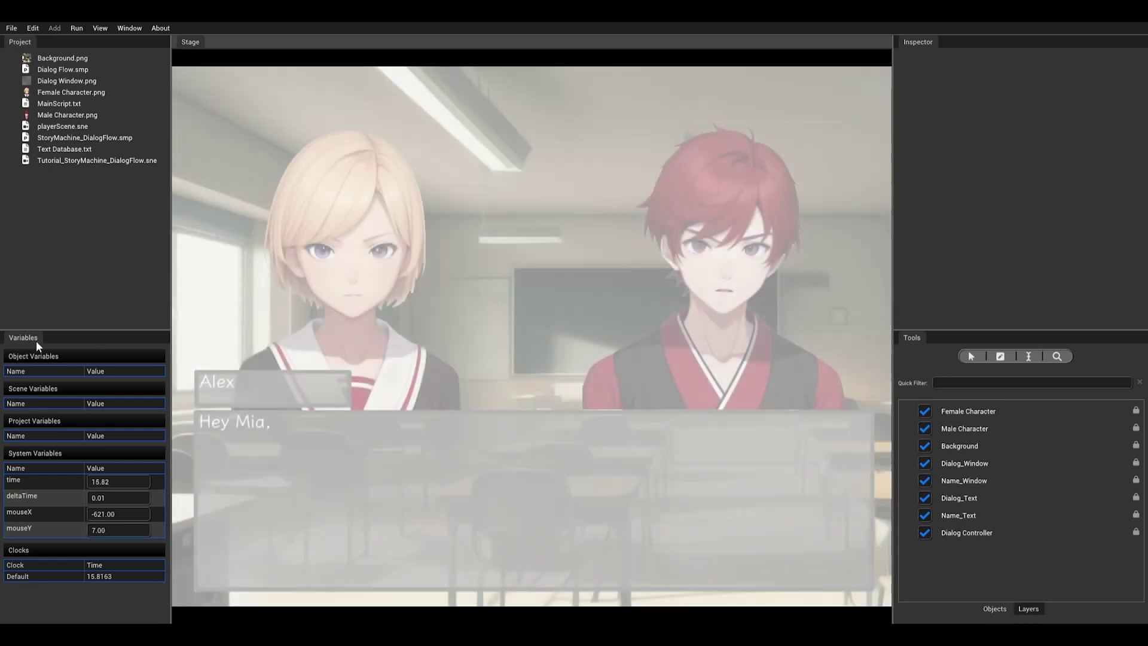